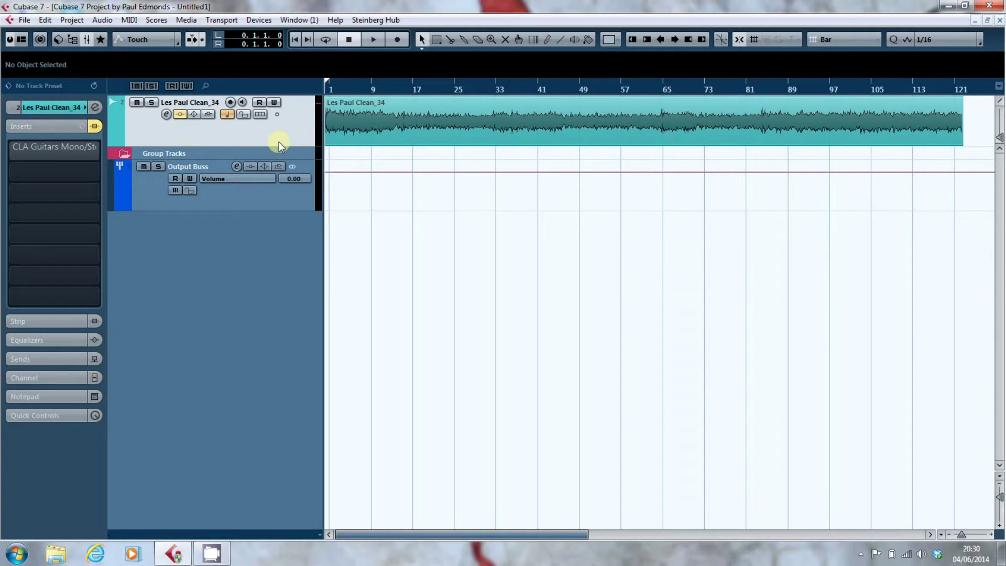
# - Play back the Les Paul Clean_34 track with its inserts bypassed and show its channel meter to check the level
pyautogui.press('space')
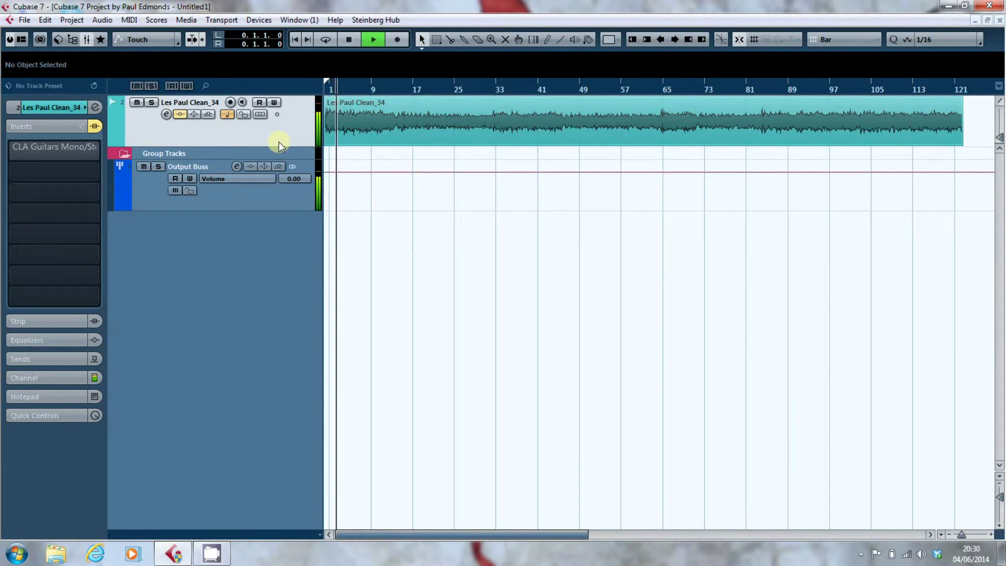
pyautogui.press('space')
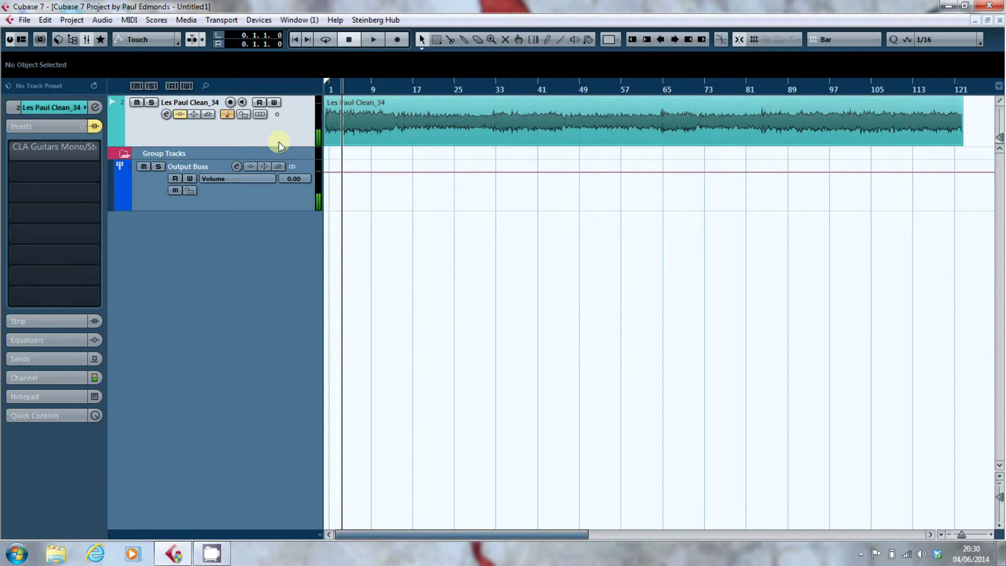
pyautogui.click(39, 381)
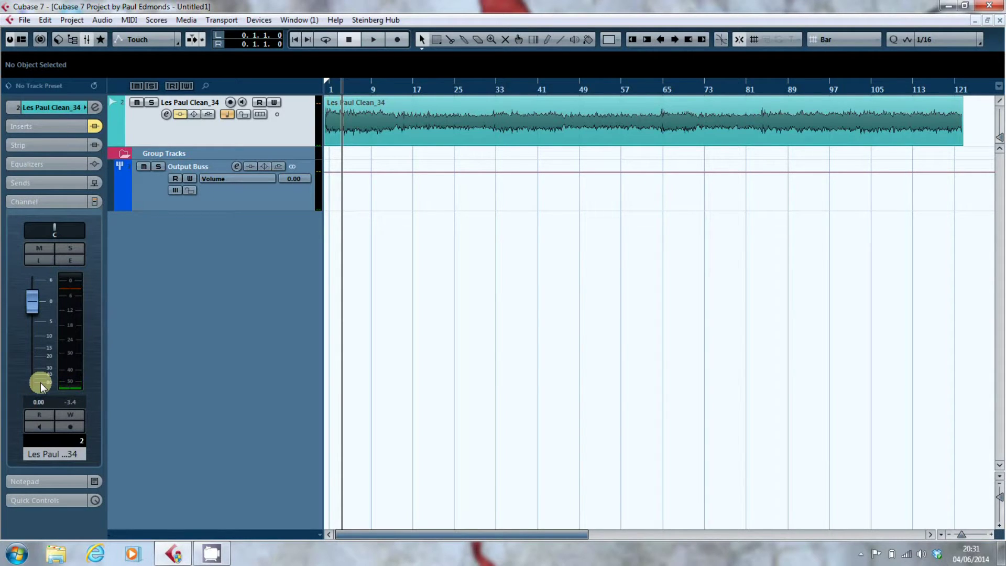
pyautogui.press('space')
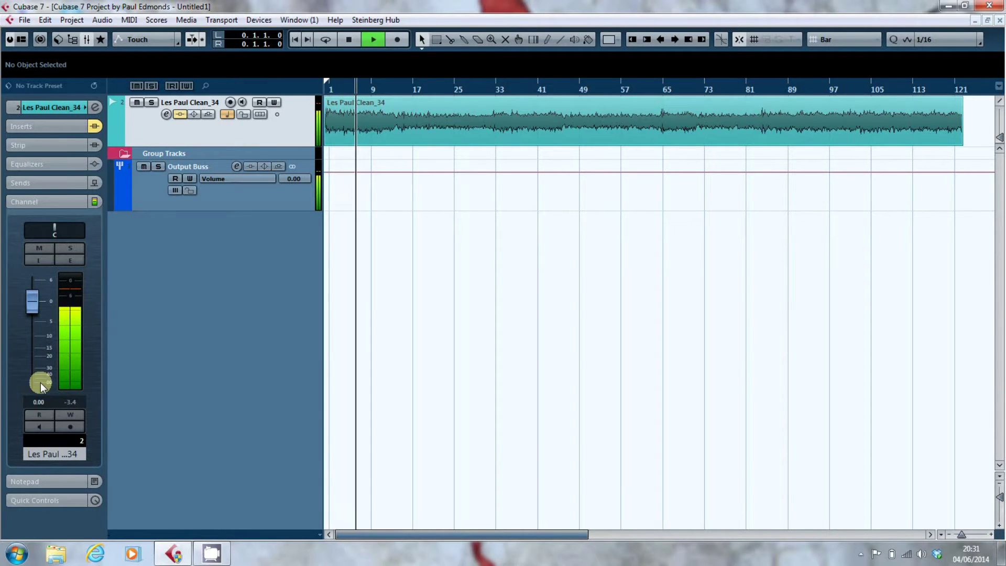
pyautogui.press('space')
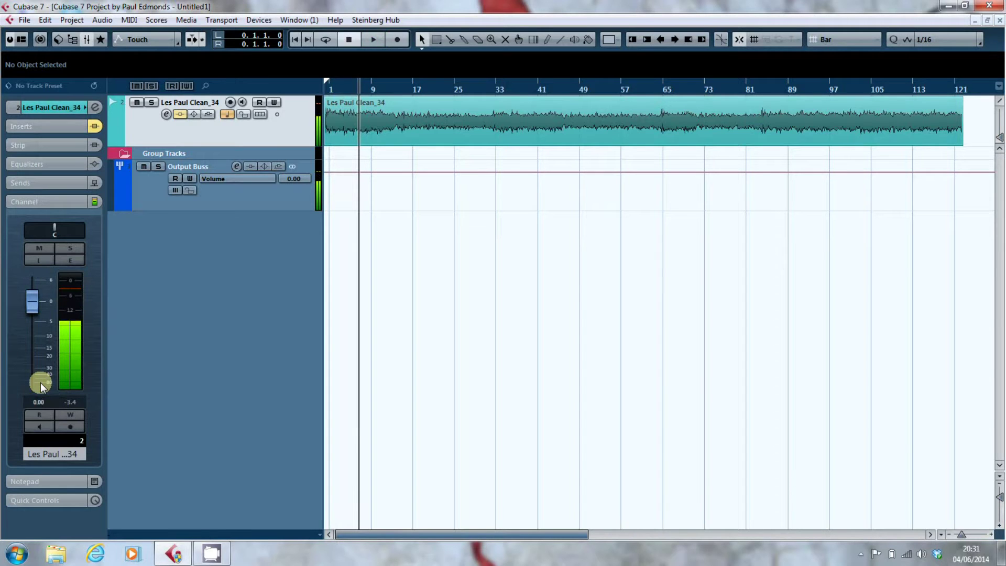
# - Reactivate the bypassed inserts on the Les Paul Clean_34 track and open its CLA Guitars Mono/Stereo plug-in
pyautogui.click(56, 127)
pyautogui.click(94, 127)
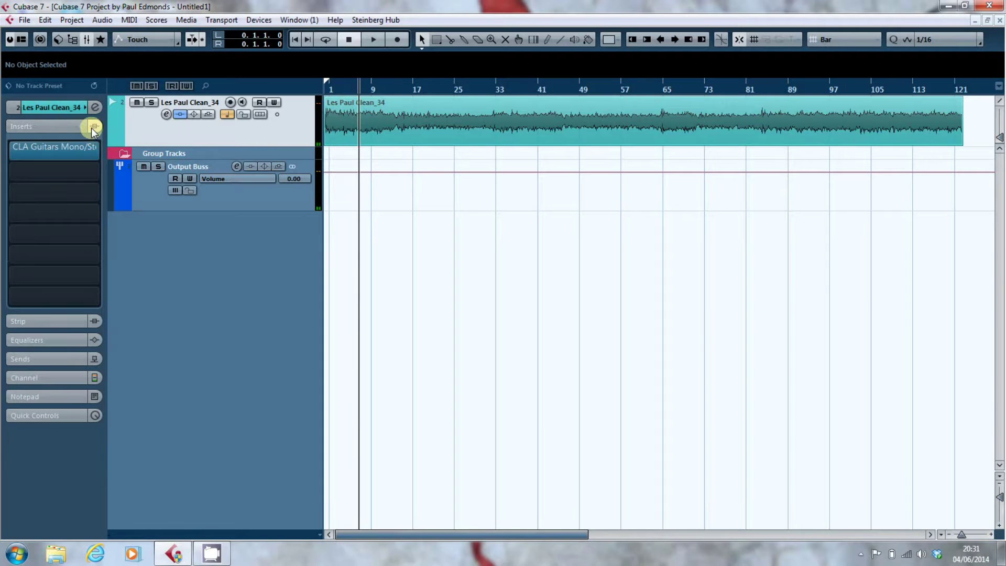
pyautogui.click(71, 150)
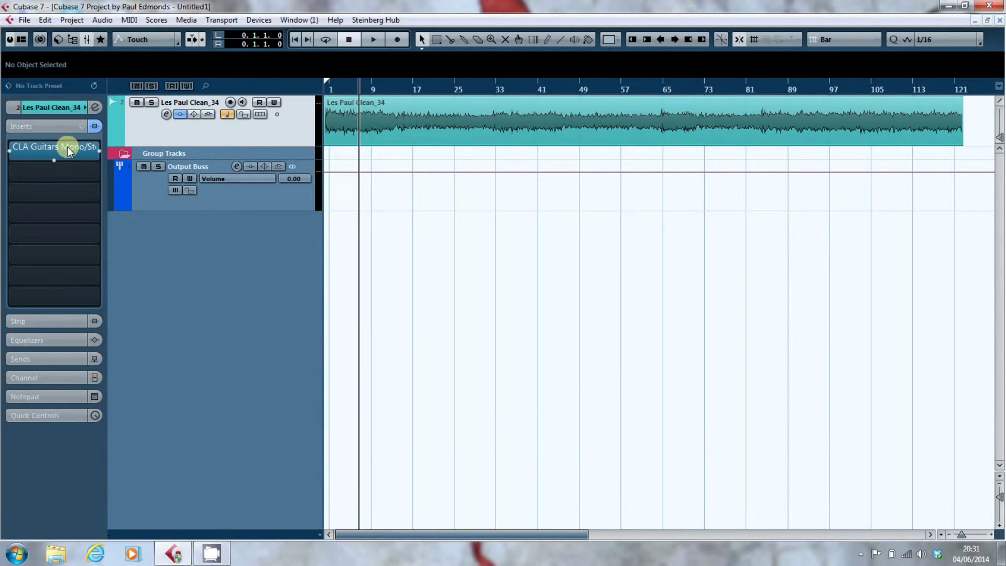
pyautogui.click(322, 270)
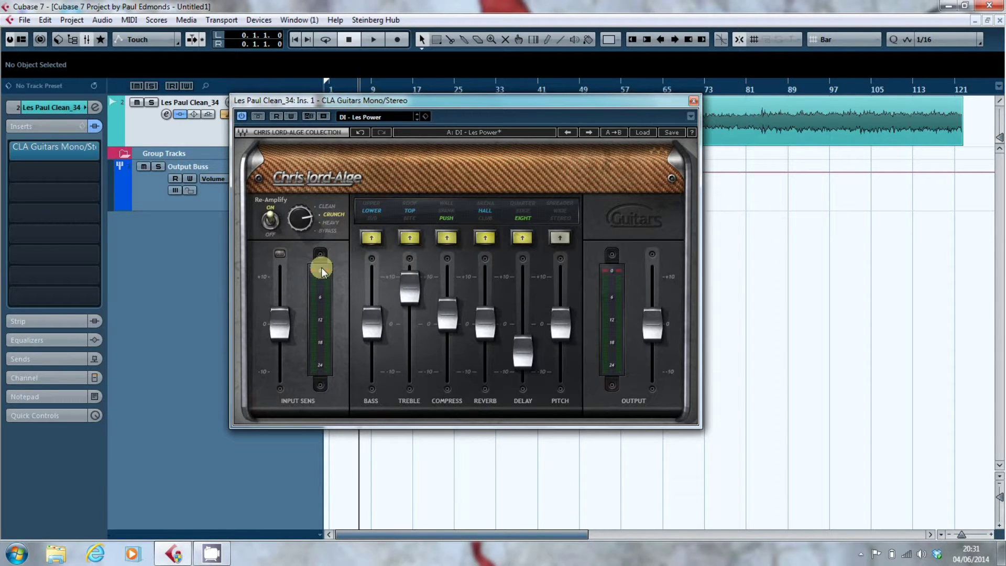
# - Set the insert plug-in's Pitch effect to Spreader and audition the processed guitar
pyautogui.click(560, 238)
pyautogui.click(560, 239)
pyautogui.press('space')
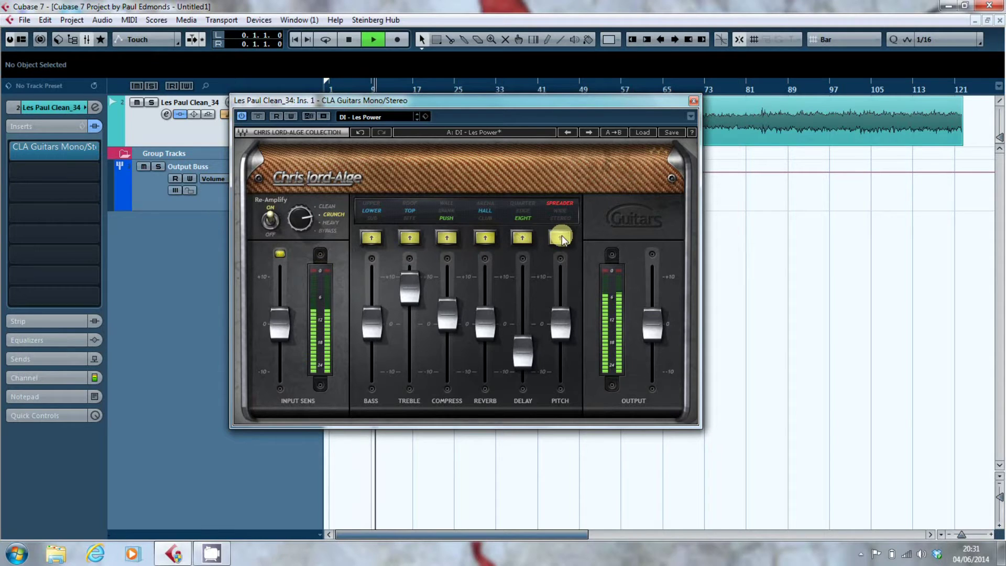
pyautogui.press('space')
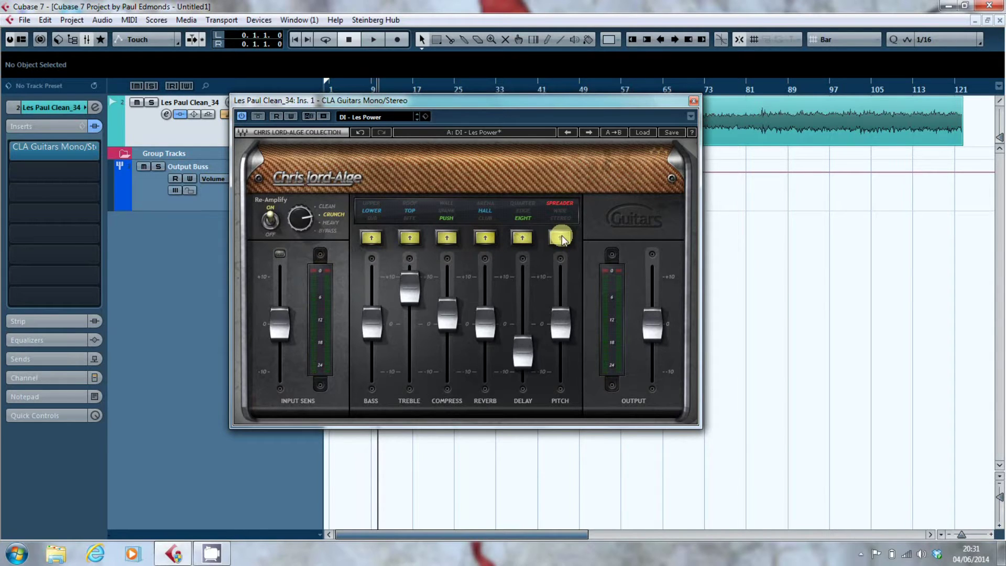
# - Move the plug-in window clear of the track list and check the Output Buss channel meter during playback
pyautogui.moveTo(579, 104); pyautogui.dragTo(777, 153)
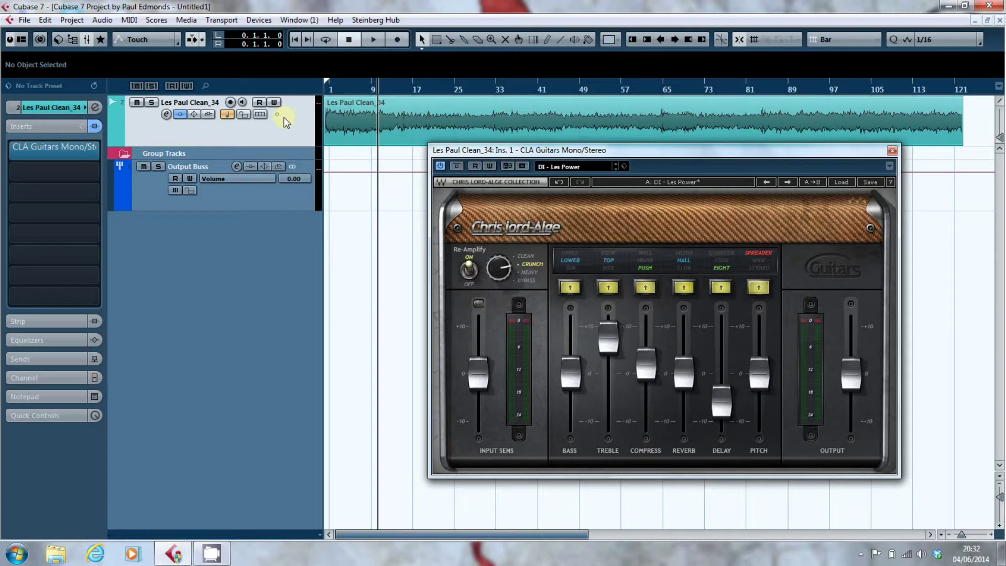
pyautogui.click(235, 198)
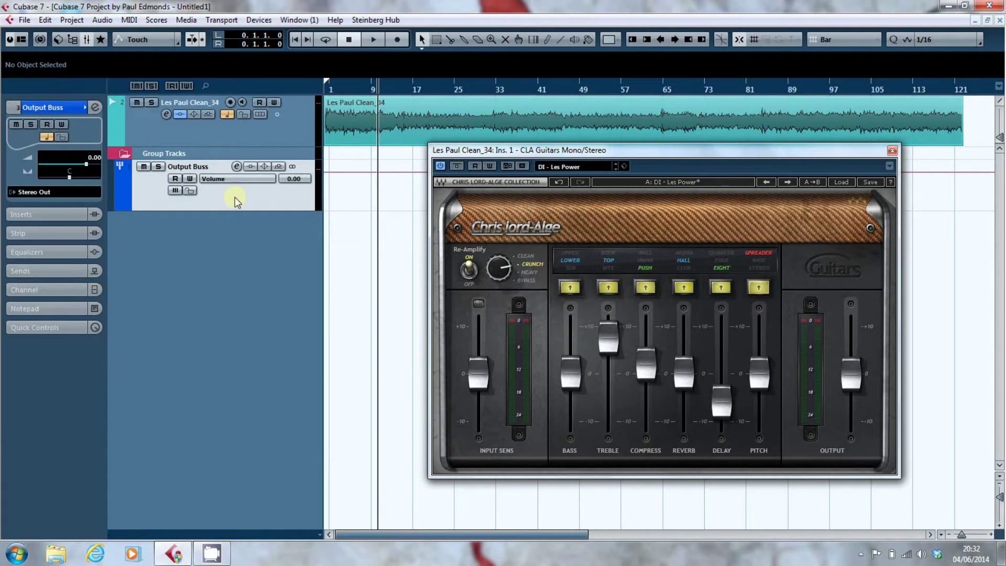
pyautogui.click(31, 288)
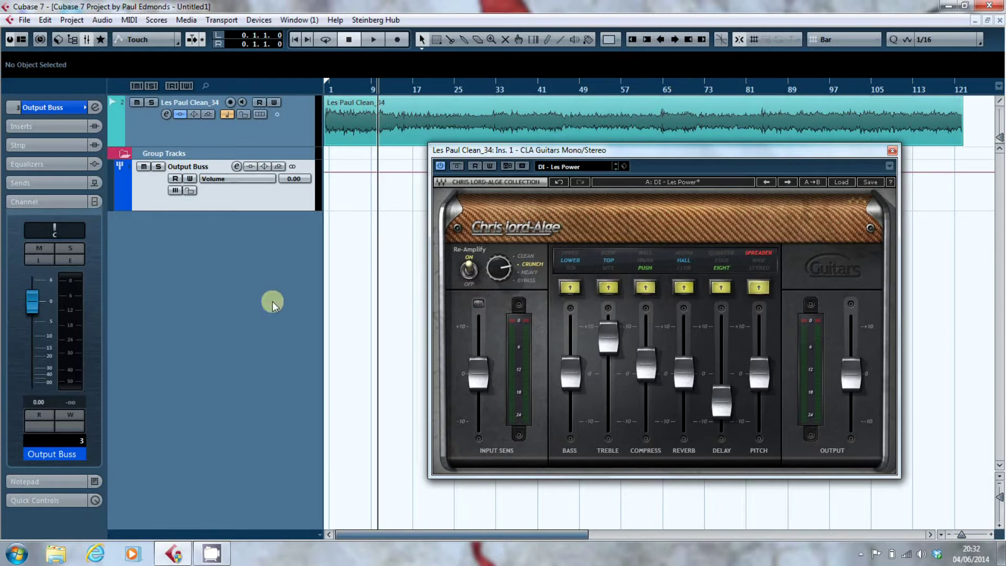
pyautogui.press('space')
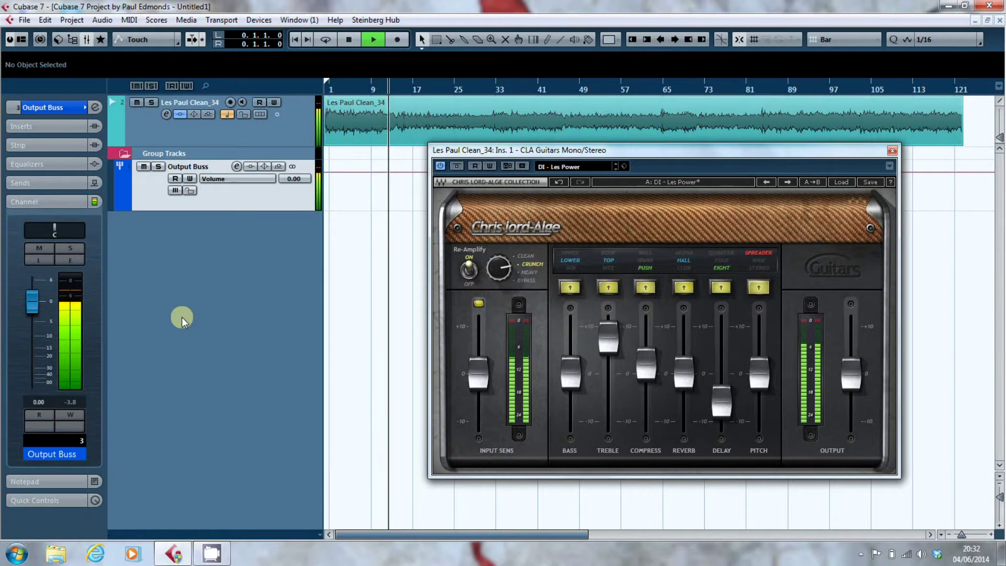
pyautogui.press('space')
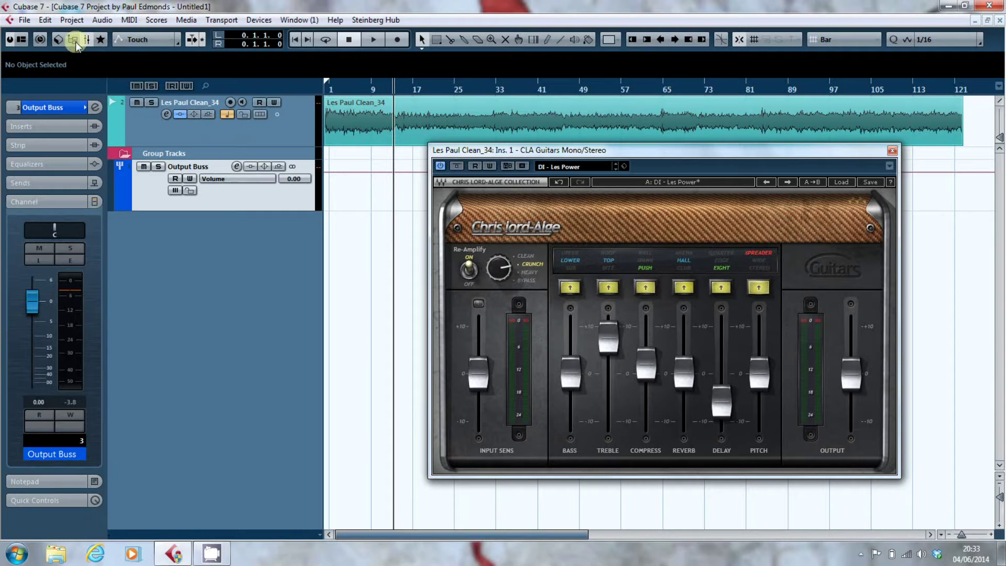
# - Add a stereo FX channel track with the Waves CLA Guitars Mono/Stereo effect, keeping only its plug-in window open beside the track list
pyautogui.click(72, 20)
pyautogui.moveTo(131, 34)
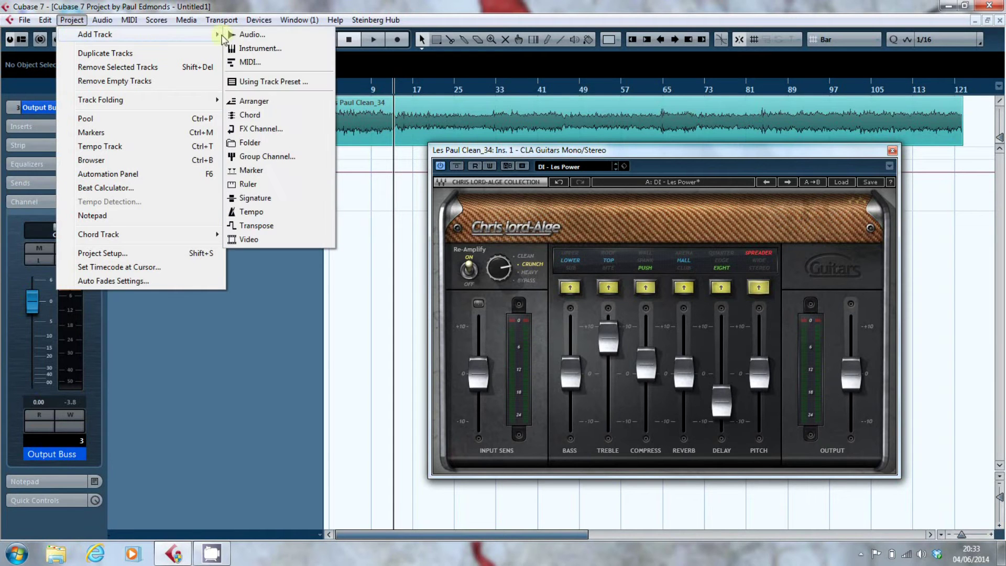
pyautogui.click(254, 129)
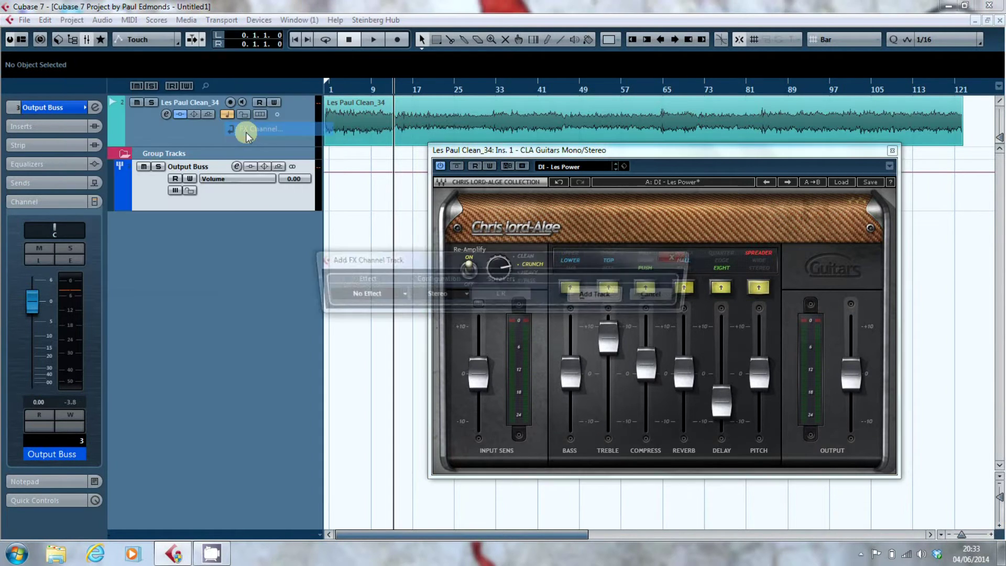
pyautogui.click(385, 294)
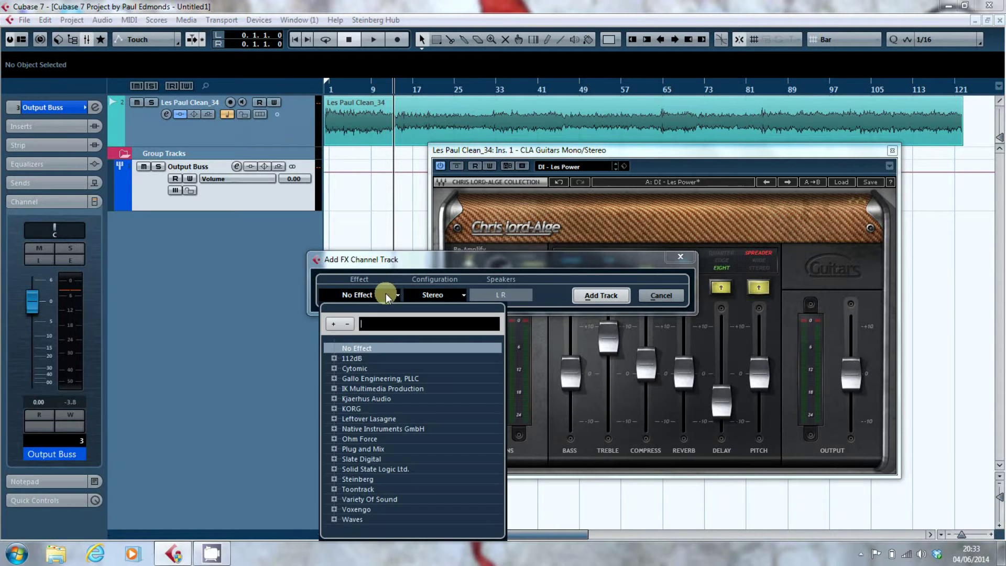
pyautogui.click(336, 517)
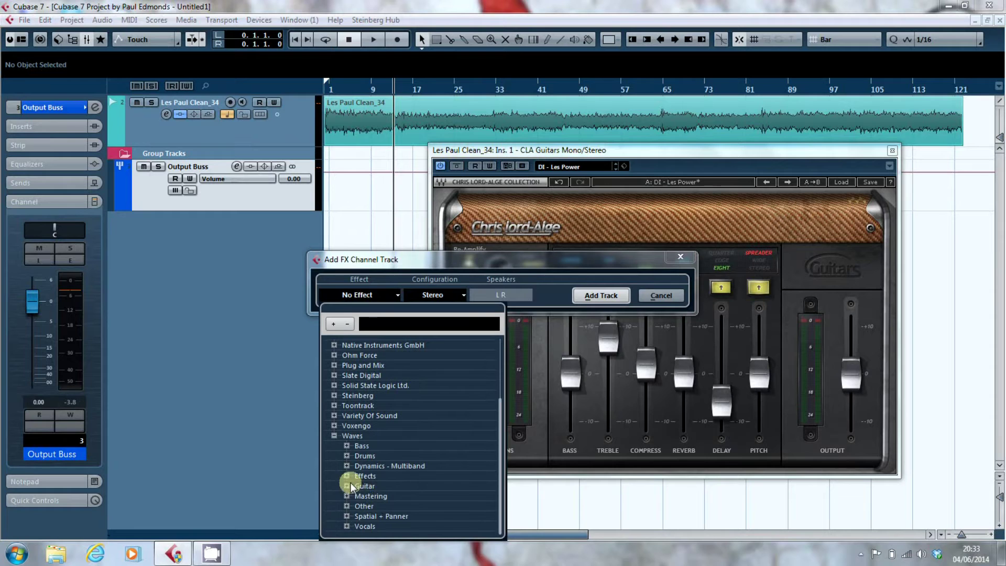
pyautogui.click(346, 486)
pyautogui.click(382, 495)
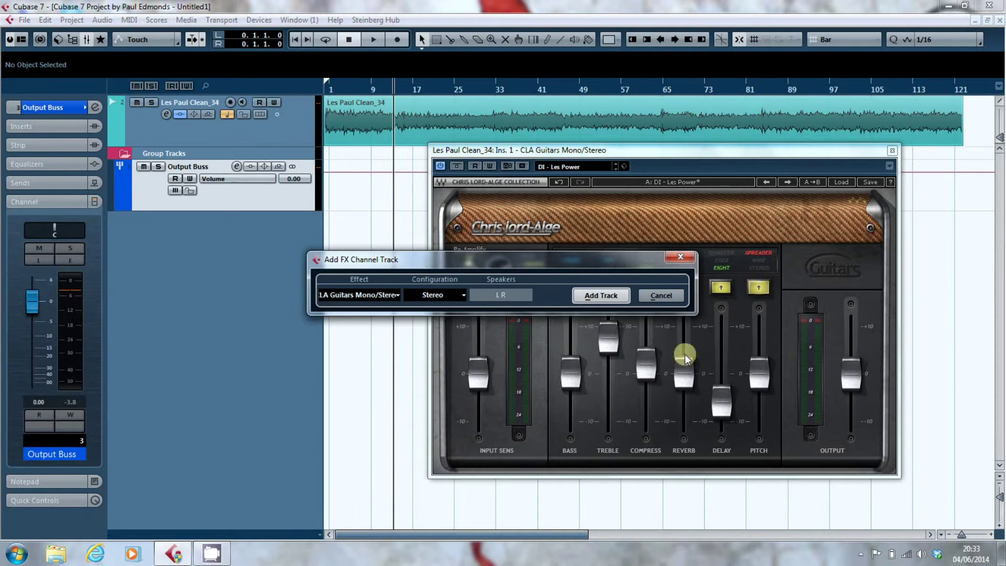
pyautogui.click(602, 296)
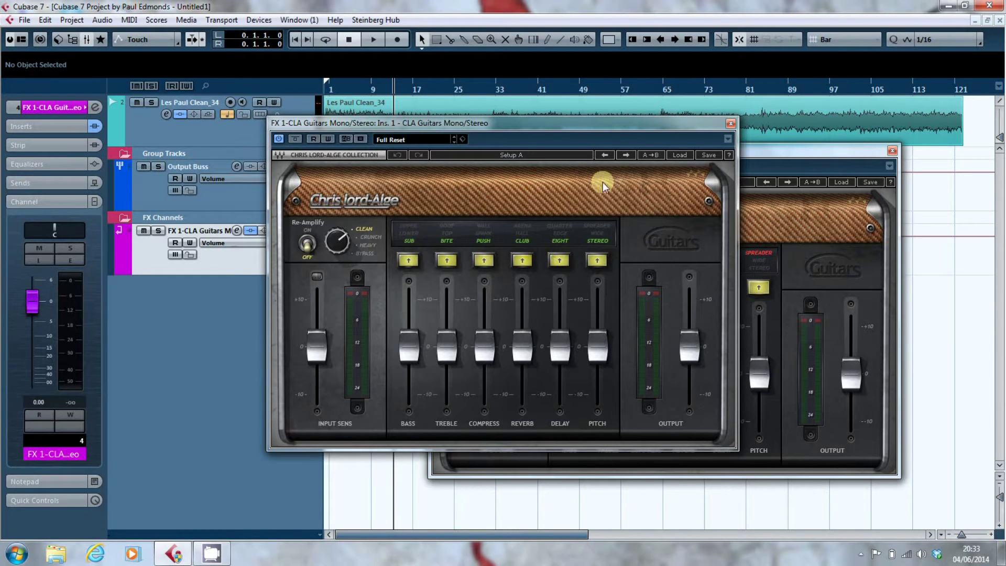
pyautogui.click(893, 151)
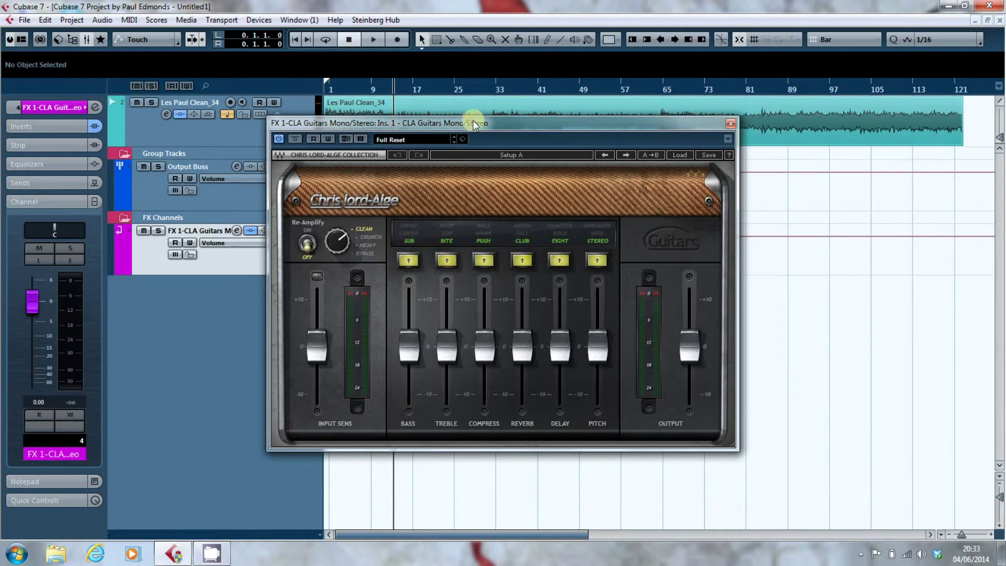
pyautogui.moveTo(461, 128); pyautogui.dragTo(589, 186)
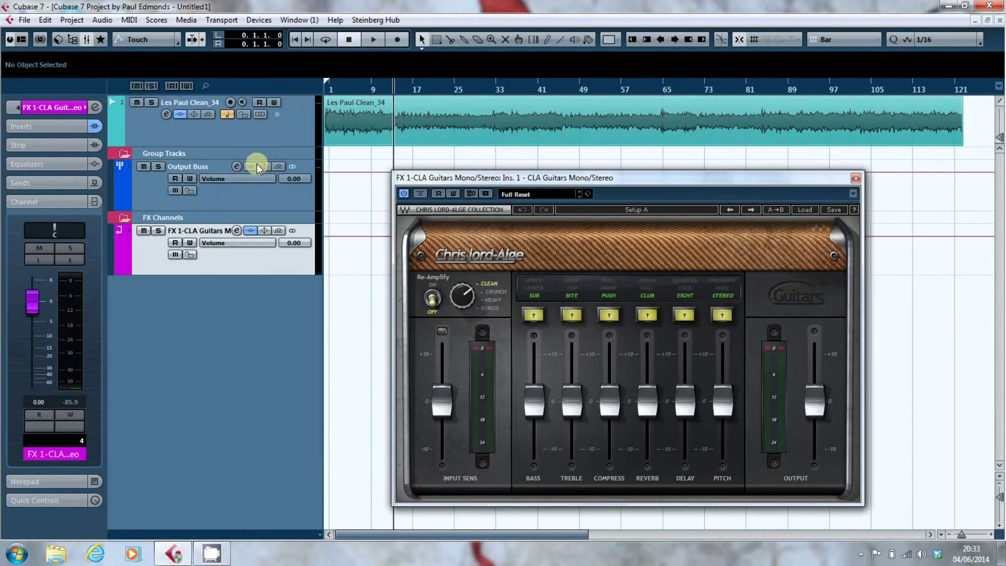
# - Remove the CLA Guitars Mono/Stereo insert from the Les Paul Clean_34 track by setting its slot to No Effect
pyautogui.click(188, 133)
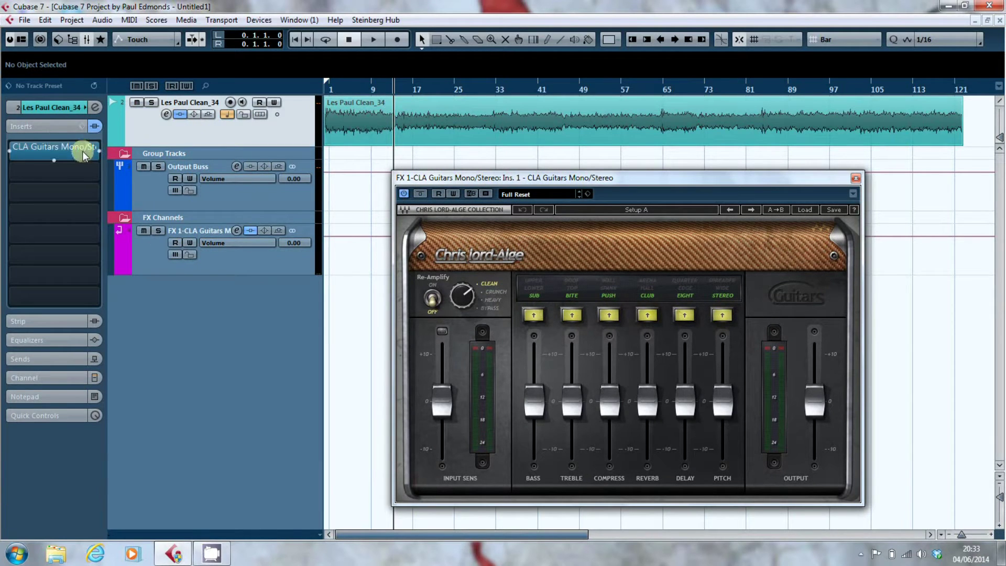
pyautogui.click(48, 150)
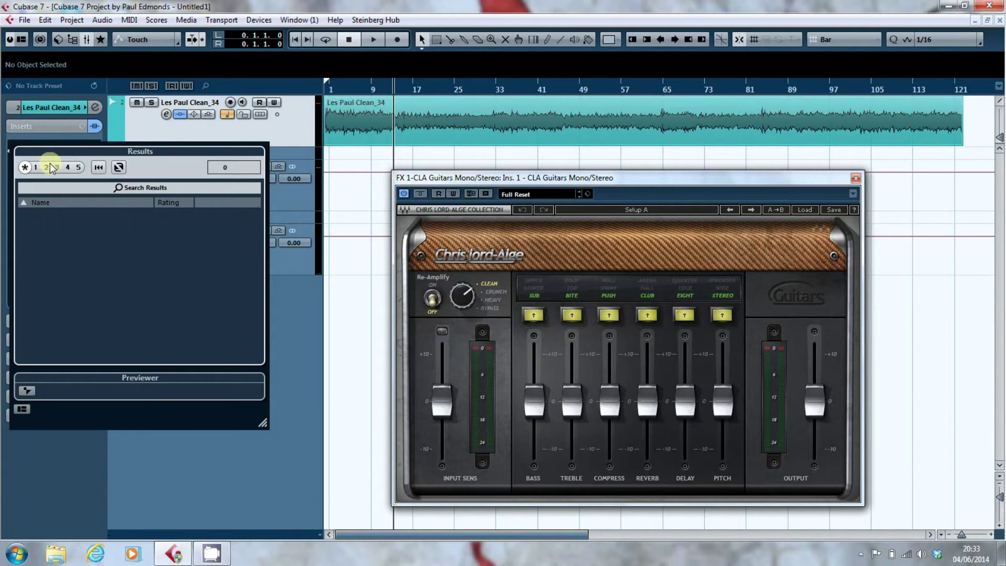
pyautogui.click(131, 118)
pyautogui.click(99, 152)
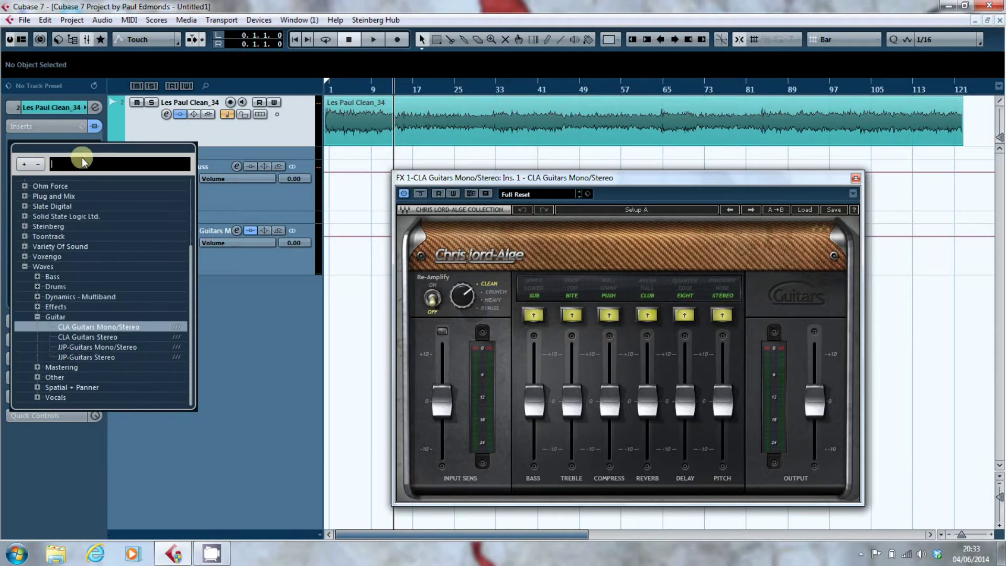
pyautogui.scroll(3, 74, 208)
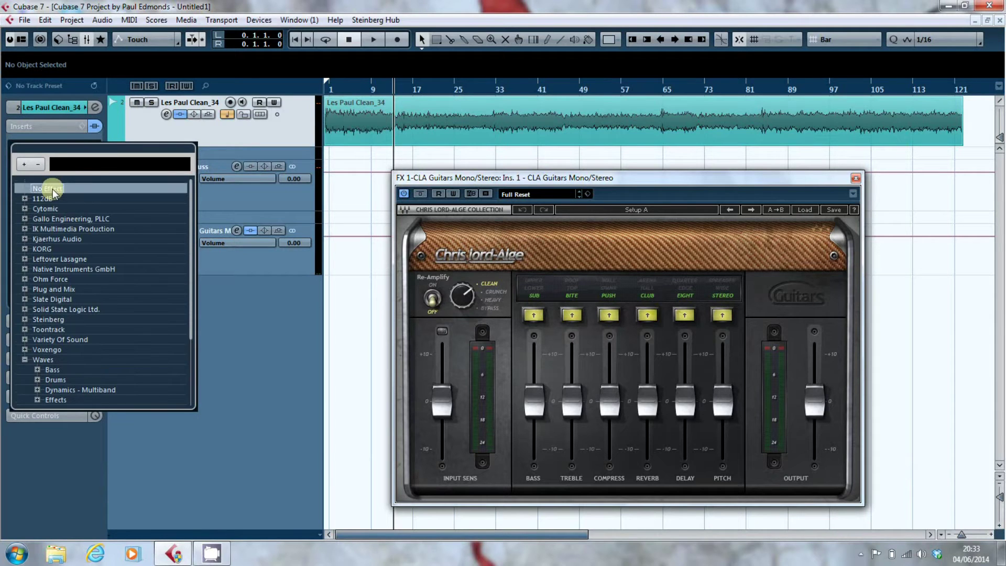
pyautogui.press('Escape')
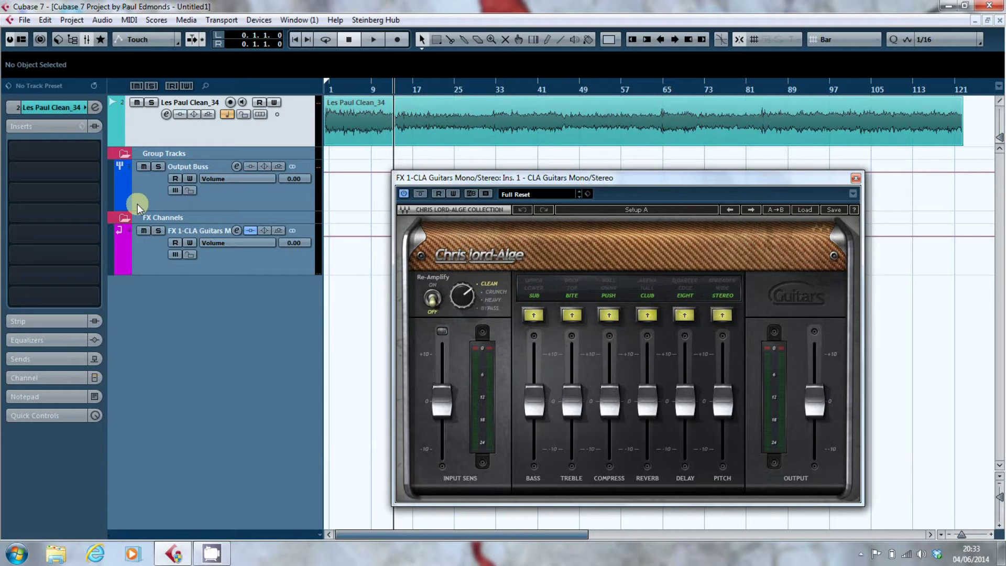
# - Route the output of the CLA Guitars FX channel to Output Buss instead of Stereo Out
pyautogui.click(191, 228)
pyautogui.click(63, 110)
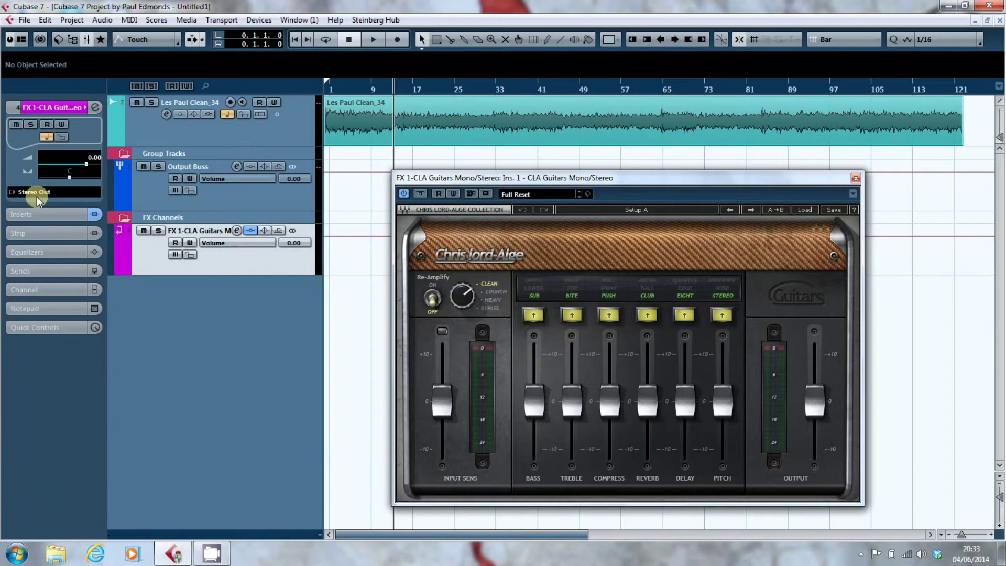
pyautogui.click(29, 192)
pyautogui.click(59, 284)
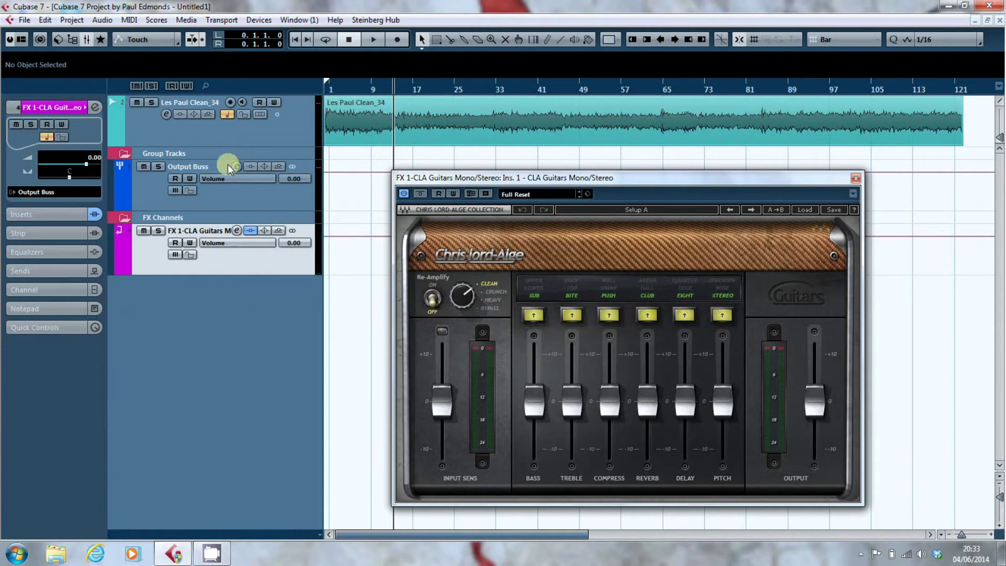
# - Assign the first send of the Les Paul Clean_34 track to FX 1-CLA Guitars Mono/Stereo and activate it
pyautogui.click(213, 125)
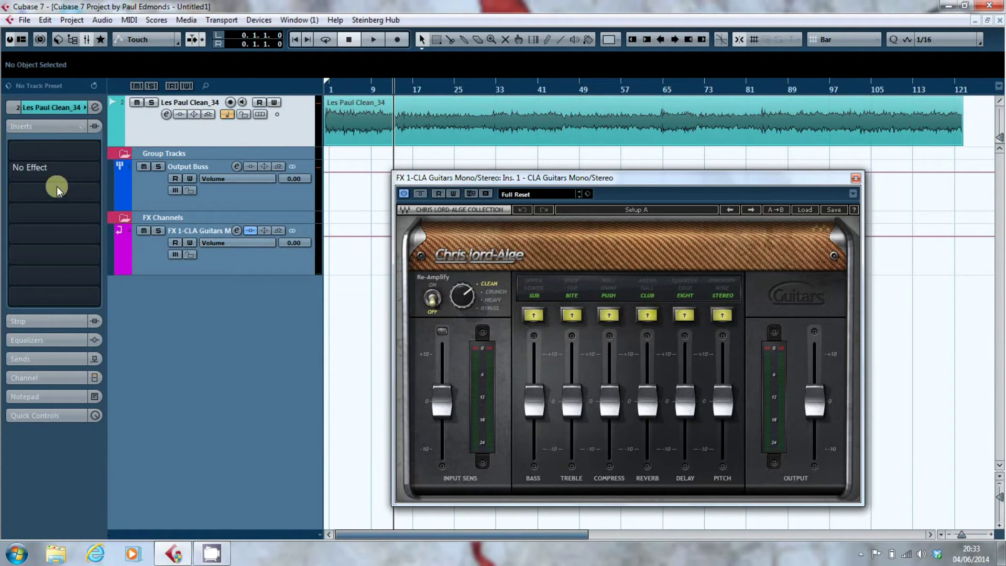
pyautogui.click(37, 359)
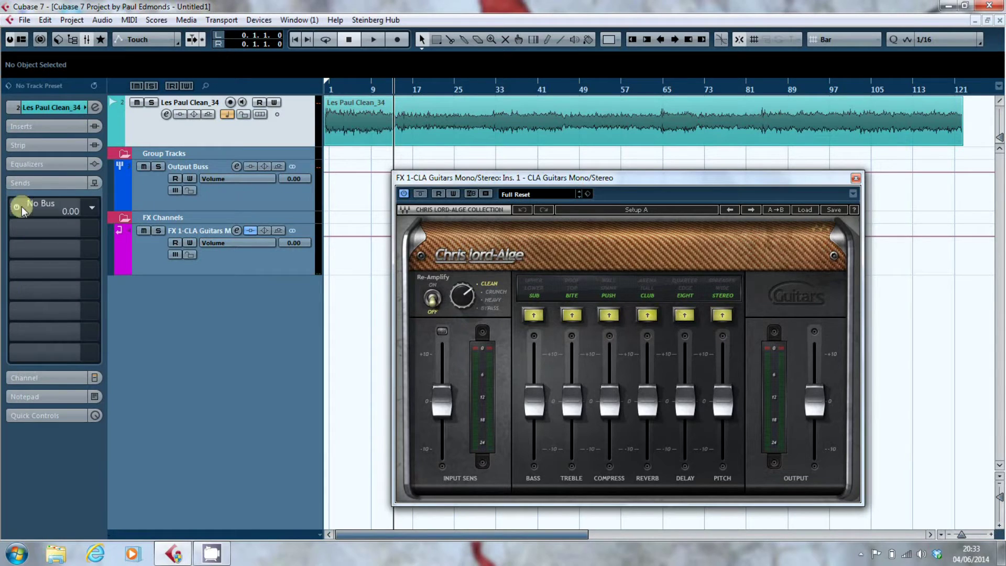
pyautogui.click(92, 208)
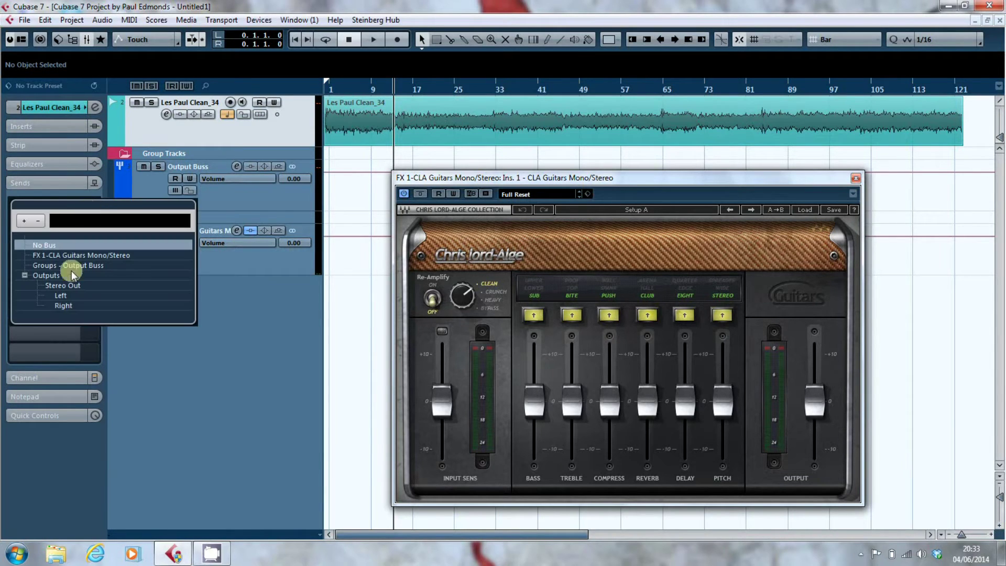
pyautogui.click(65, 254)
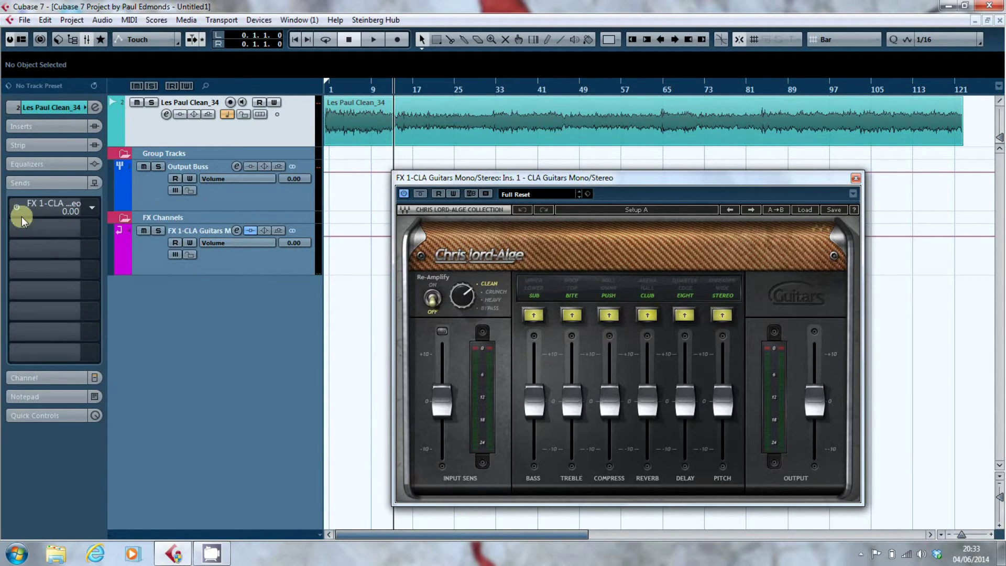
pyautogui.click(15, 208)
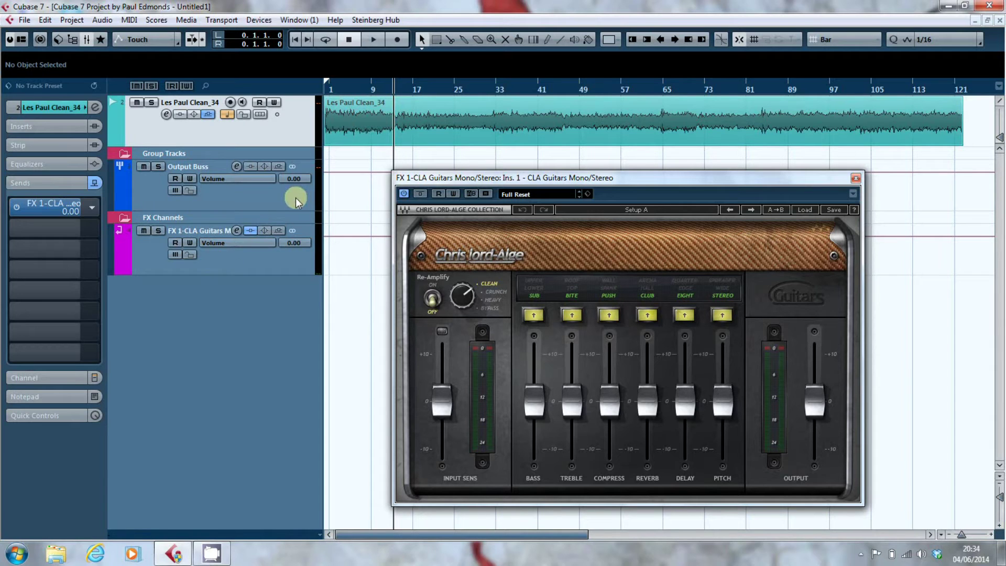
# - Play the project with the CLA Guitars FX channel selected to check its level meter, and stop playback
pyautogui.click(258, 253)
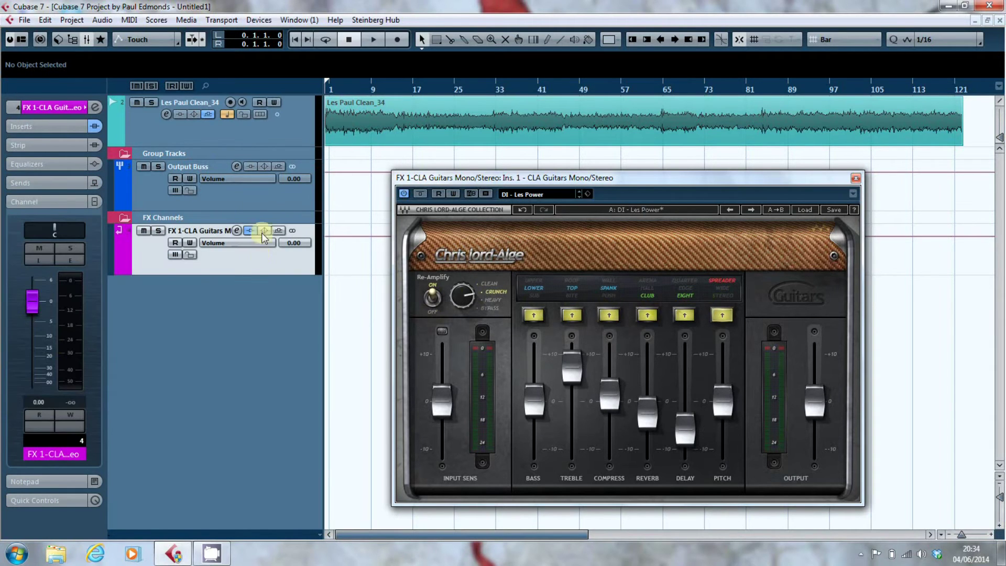
pyautogui.press('space')
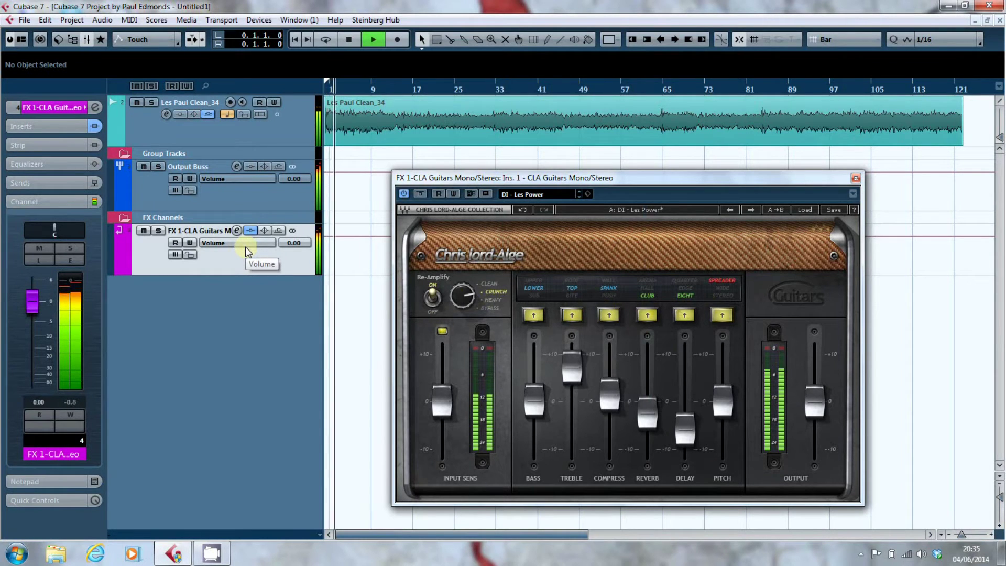
pyautogui.press('space')
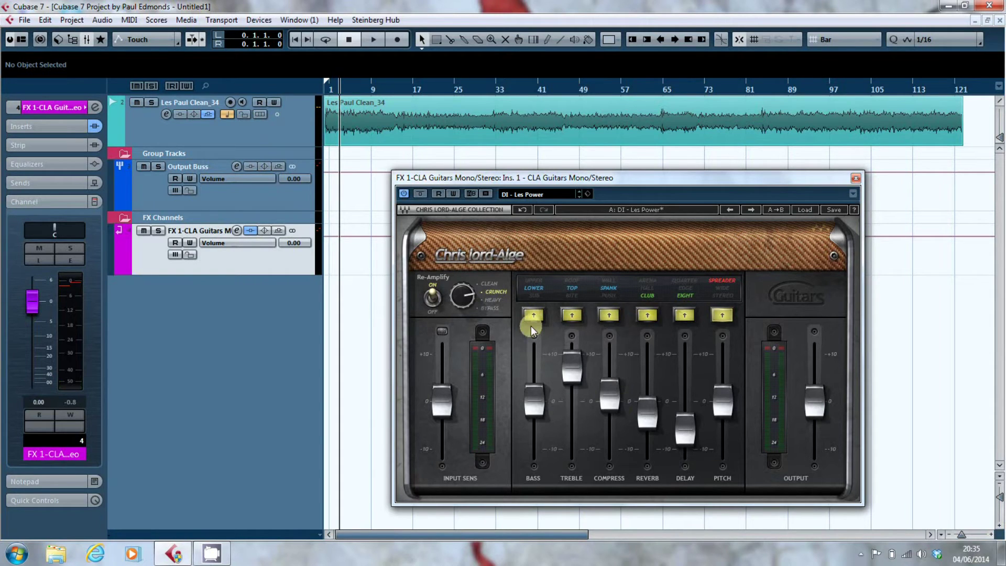
# - Lower the Les Paul Clean_34 channel fader to -∞ during playback, and stop the transport
pyautogui.click(277, 128)
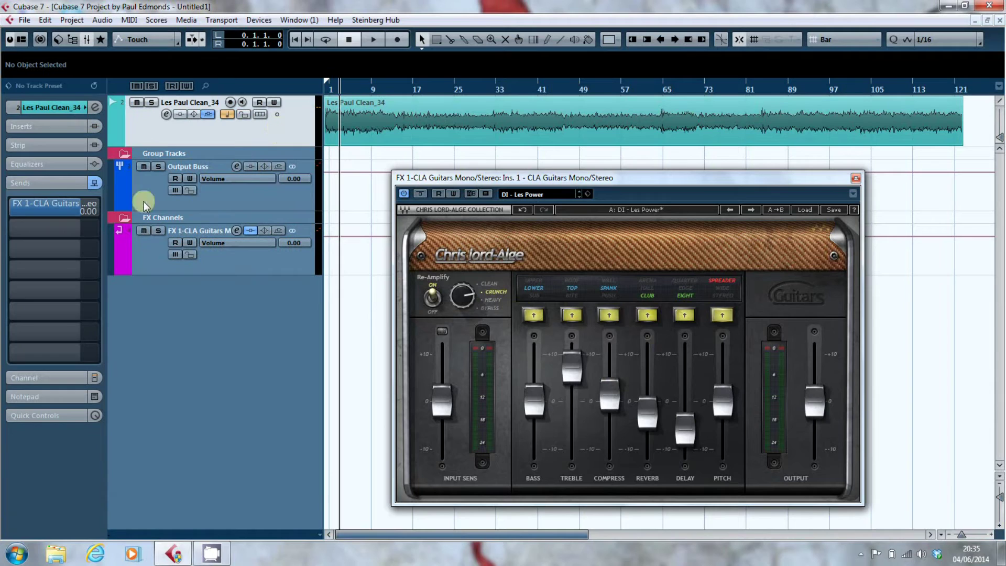
pyautogui.click(65, 376)
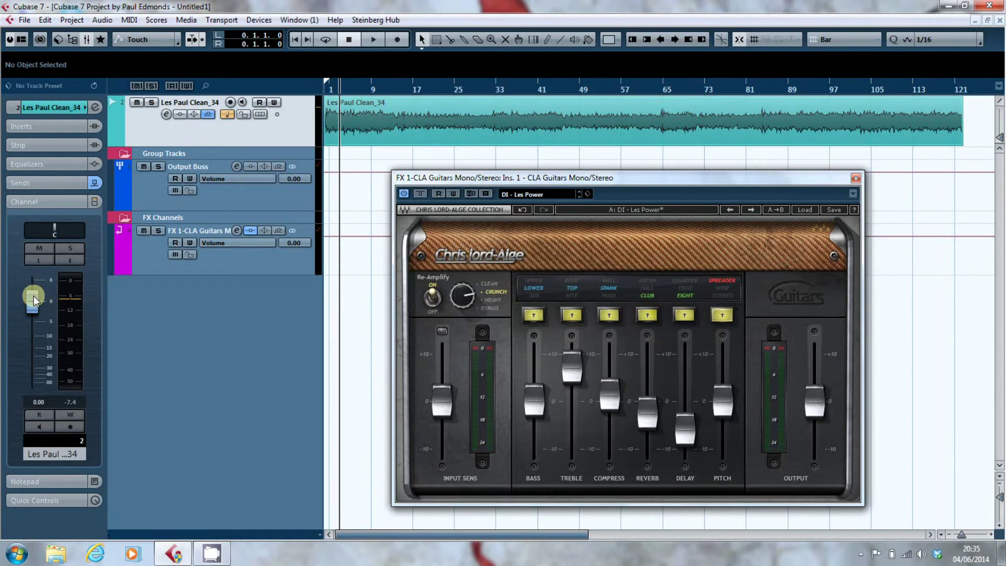
pyautogui.press('space')
pyautogui.moveTo(33, 298); pyautogui.dragTo(32, 383)
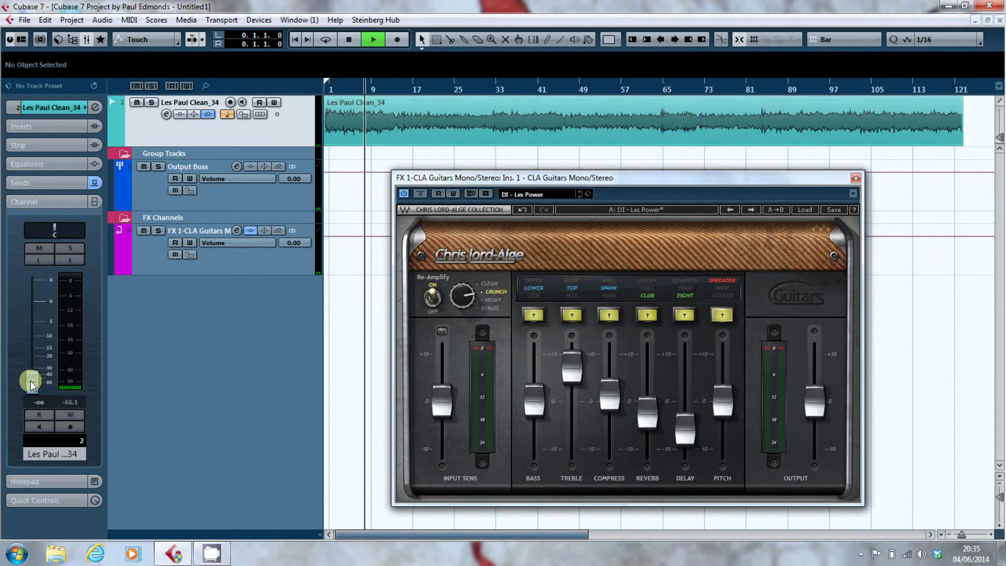
pyautogui.press('space')
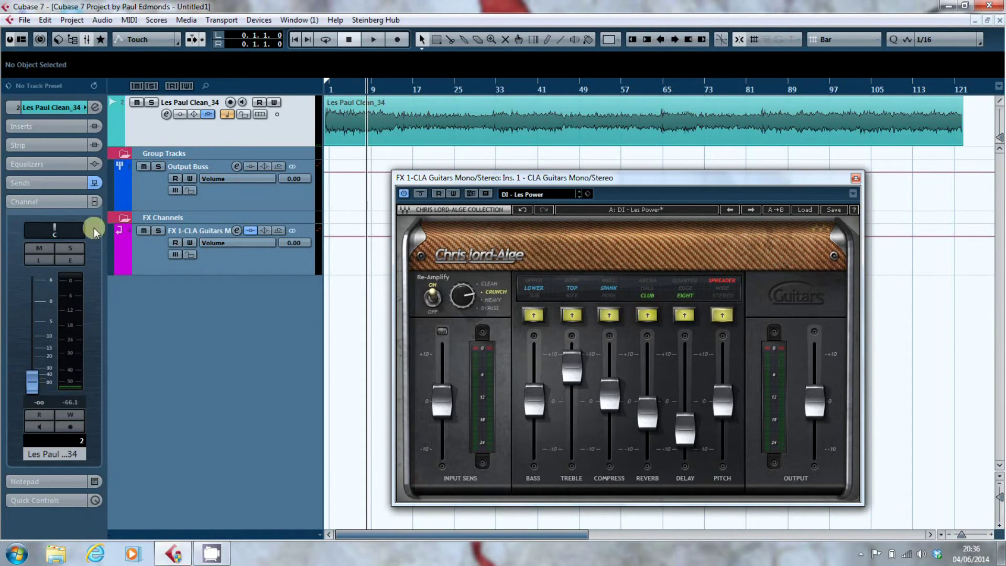
# - Move the Les Paul Clean_34 send to FX 1-CLA Guitars to pre-fader in the channel settings, and close them
pyautogui.click(95, 107)
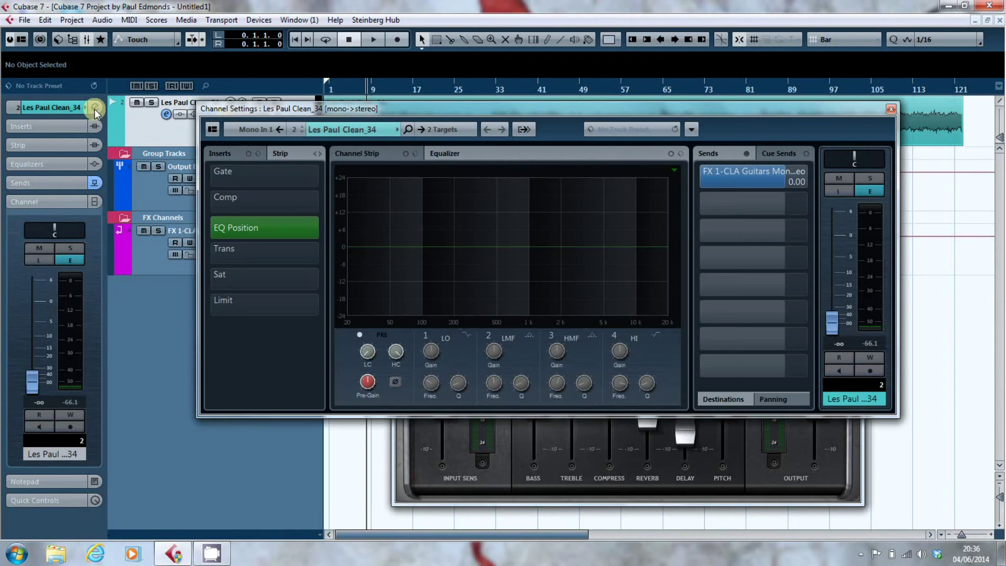
pyautogui.rightClick(749, 174)
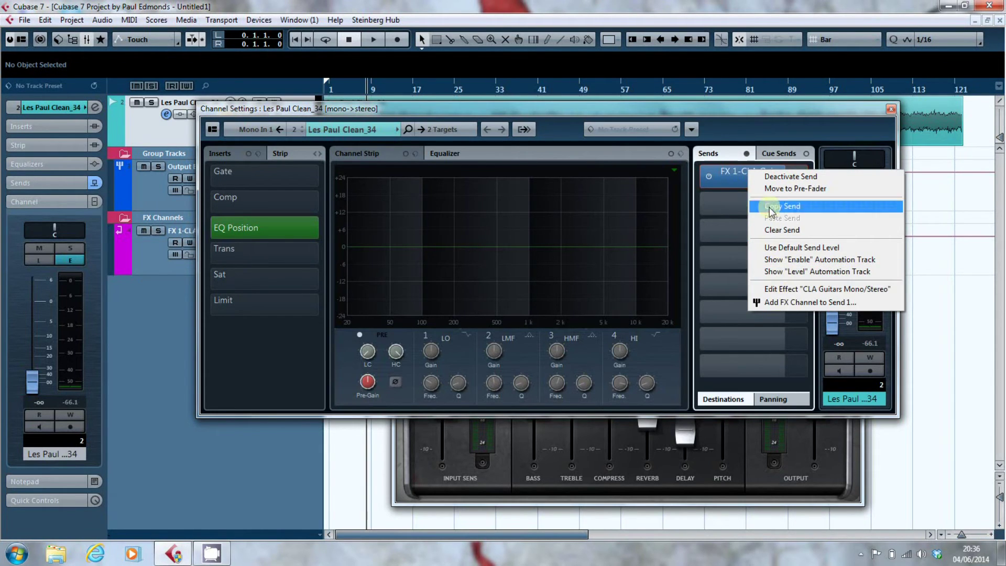
pyautogui.click(771, 188)
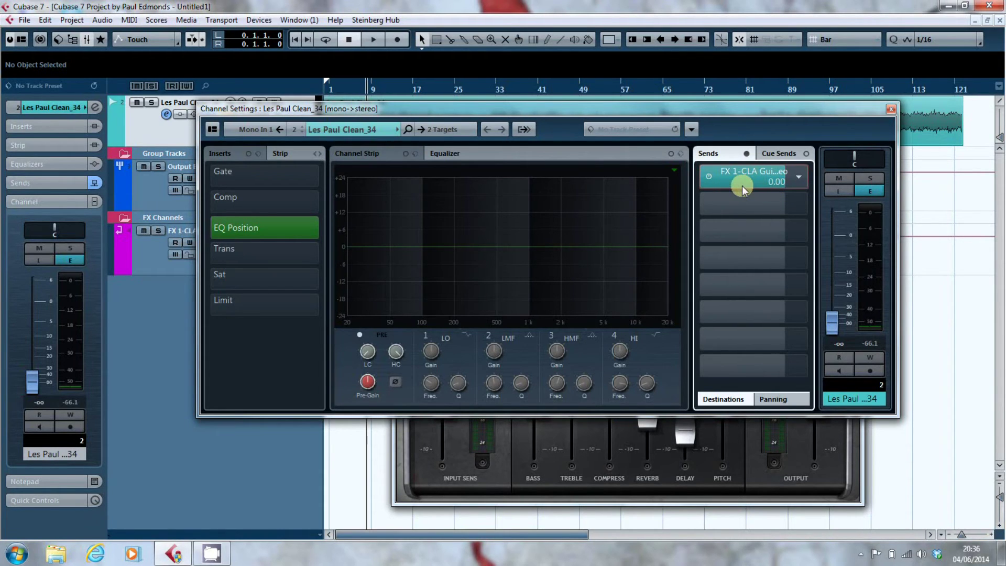
pyautogui.moveTo(742, 183); pyautogui.dragTo(838, 337)
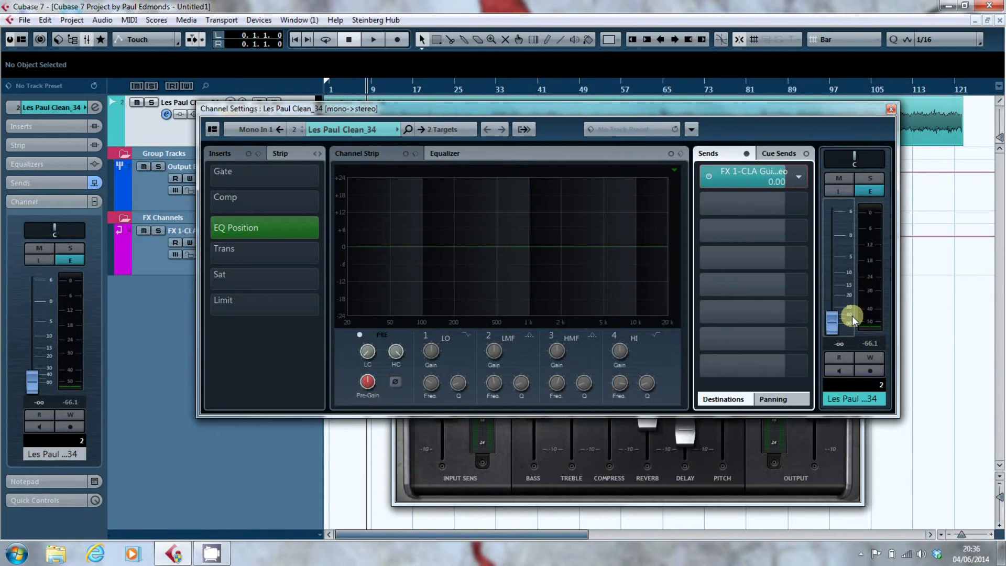
pyautogui.click(892, 110)
# - Play the project again with the pre-fader send and check the level on the CLA Guitars FX channel
pyautogui.press('space')
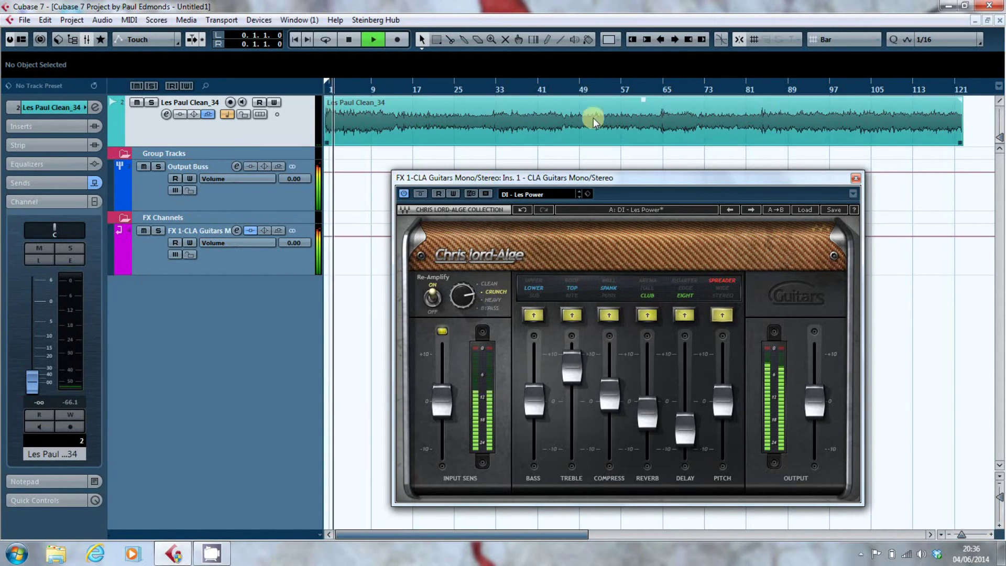
pyautogui.click(264, 254)
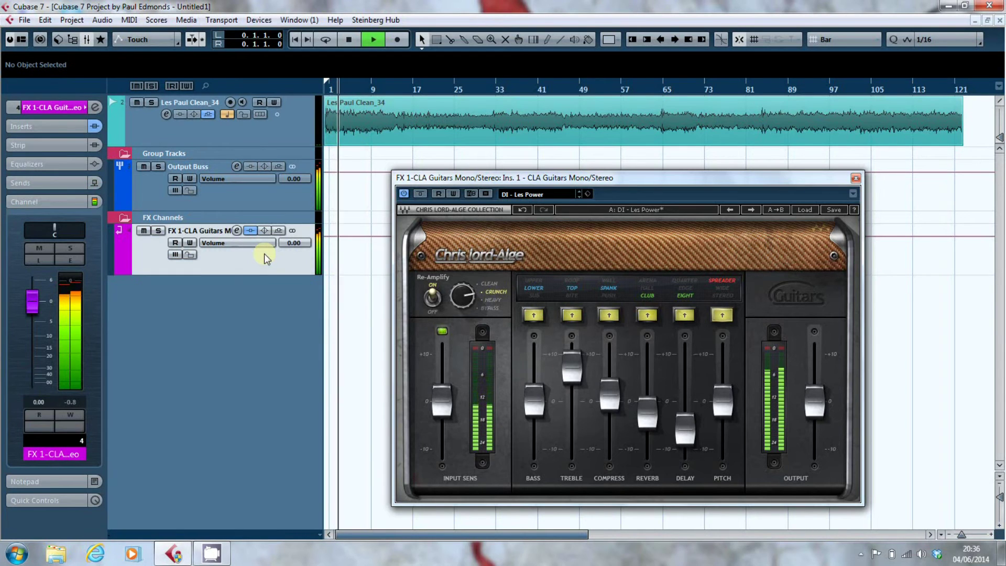
pyautogui.press('space')
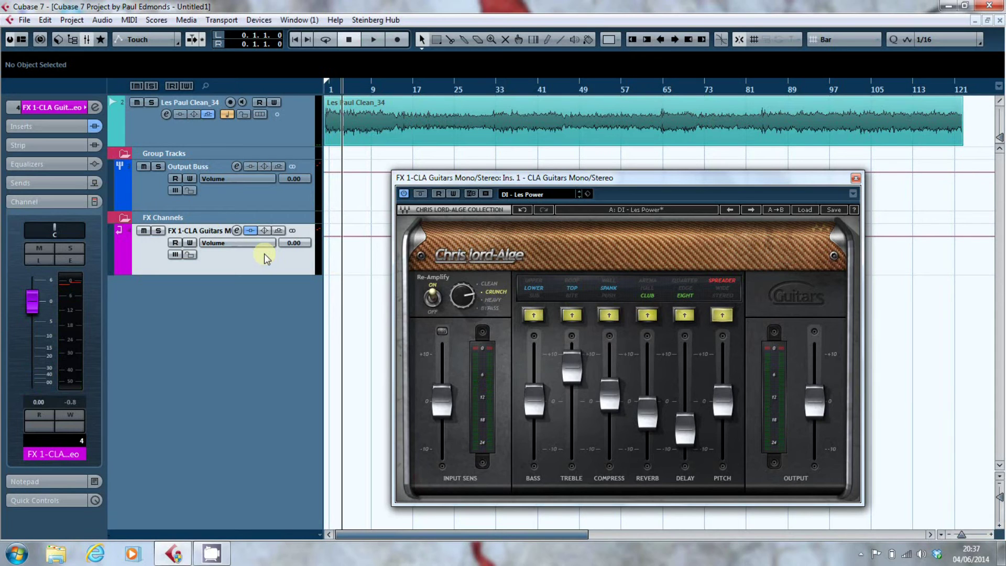
# - Remove the FX 1-CLA Guitars Mono/Stereo channel track from the project
pyautogui.rightClick(248, 253)
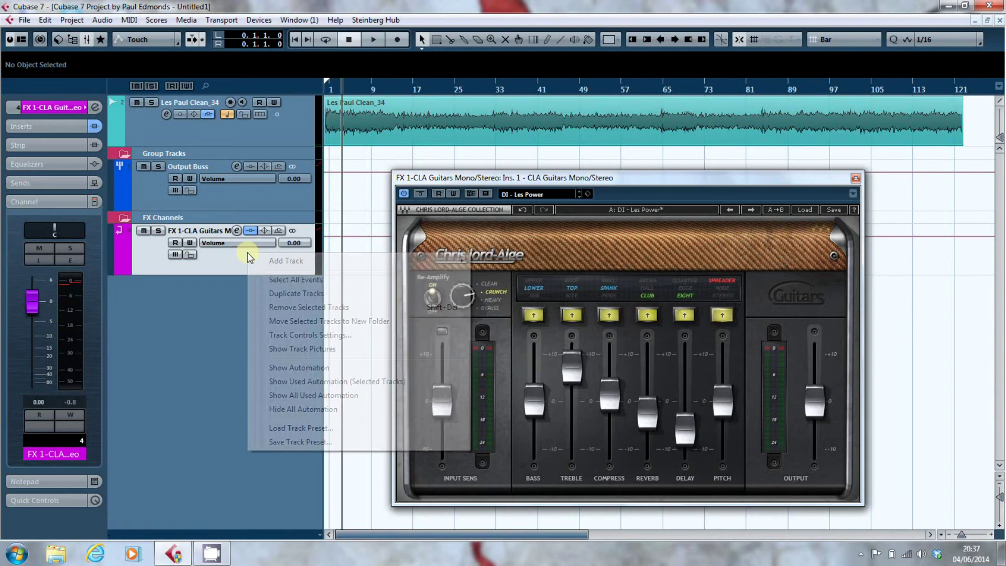
pyautogui.click(277, 308)
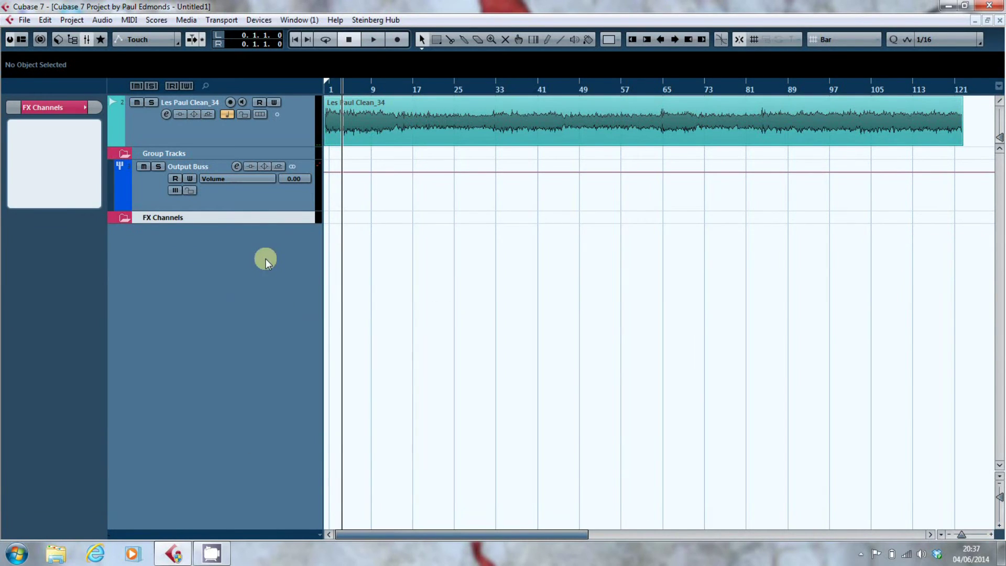
# - Add one stereo audio track named Stereo Guitar below the Les Paul Clean_34 track
pyautogui.rightClick(228, 134)
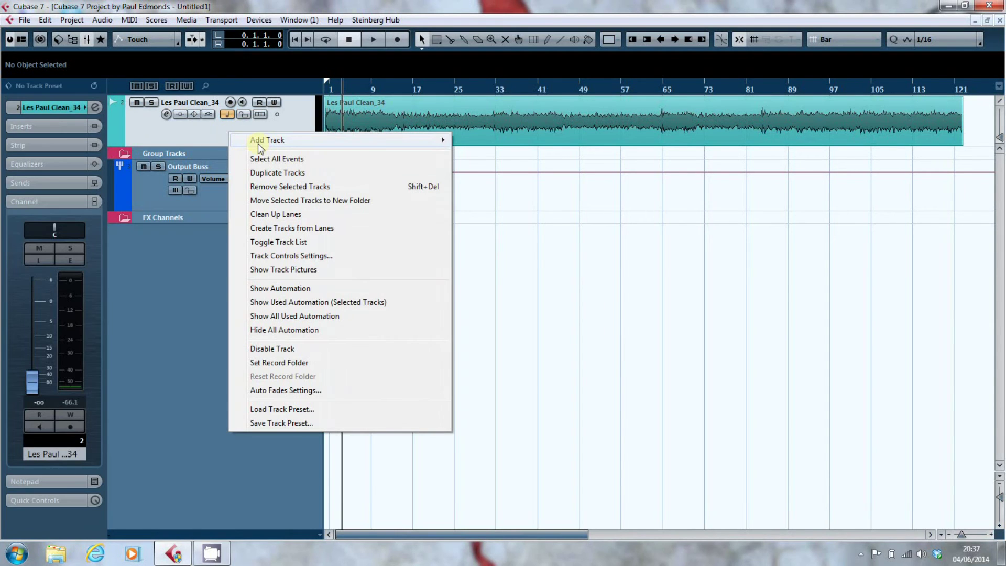
pyautogui.moveTo(442, 140)
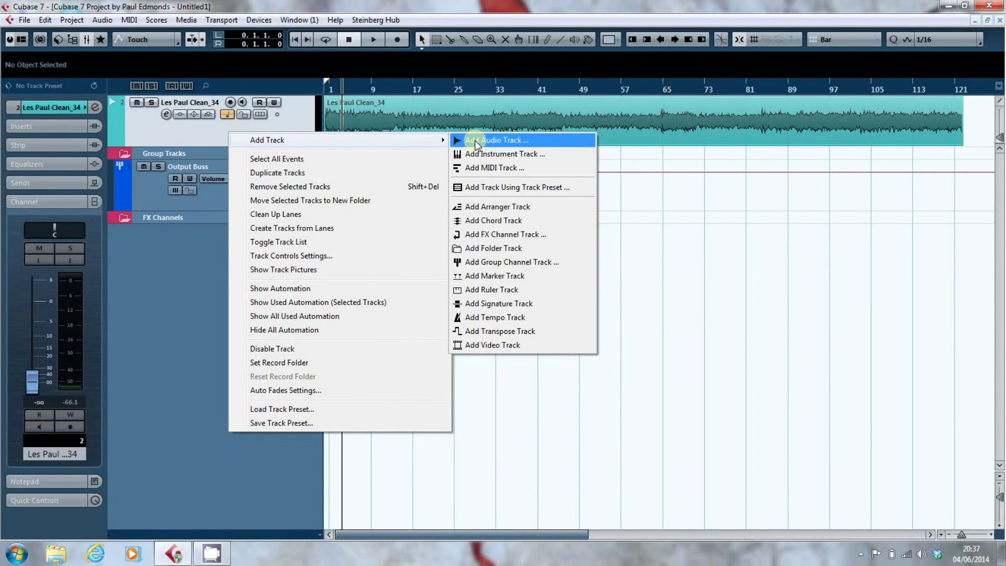
pyautogui.click(474, 139)
pyautogui.click(542, 297)
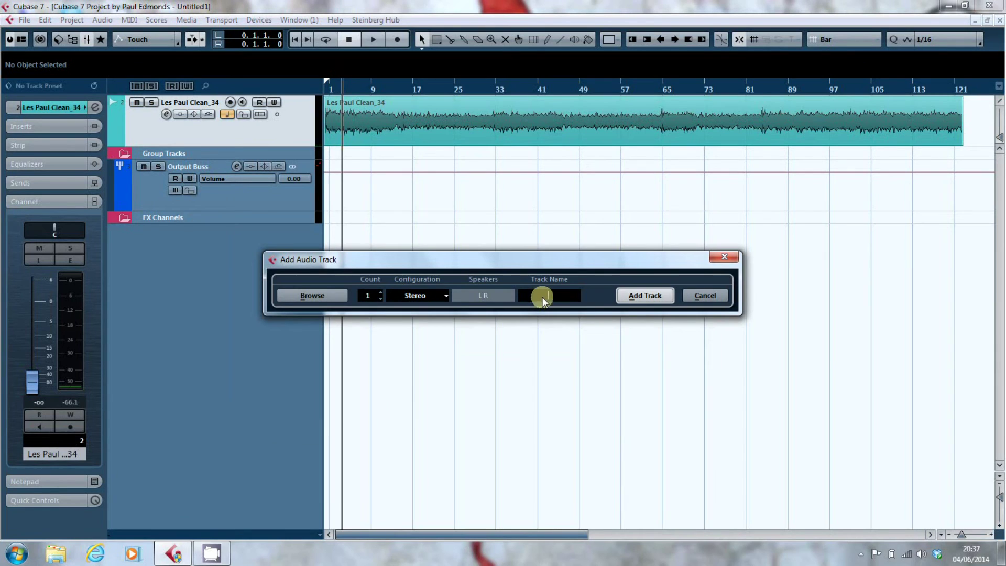
pyautogui.write('St')
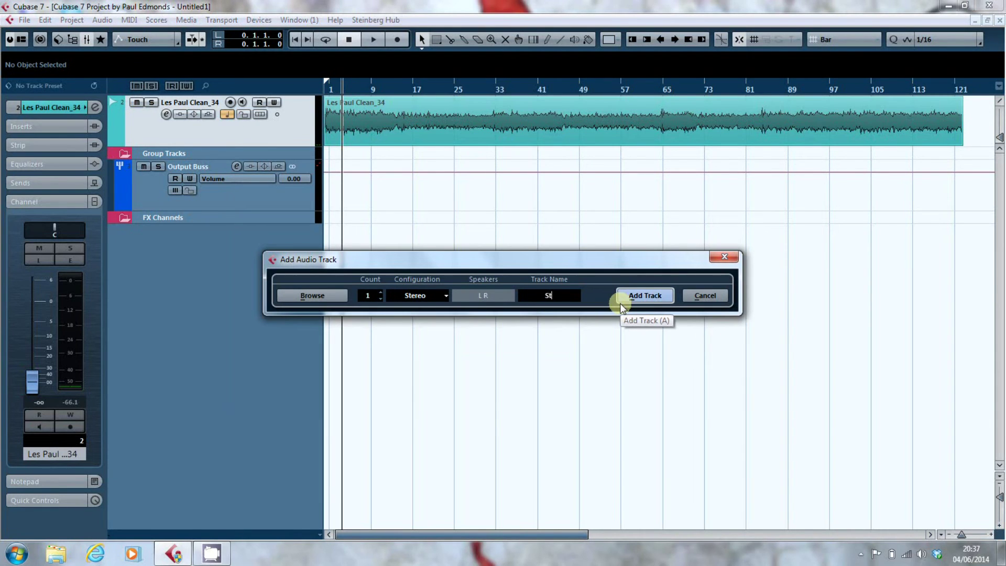
pyautogui.write('ereo Guitar')
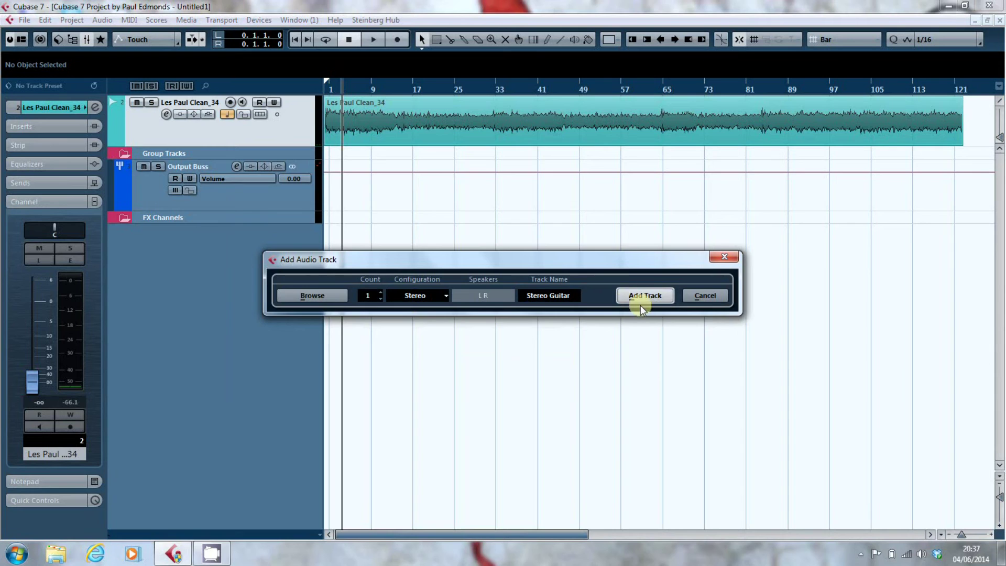
pyautogui.click(641, 298)
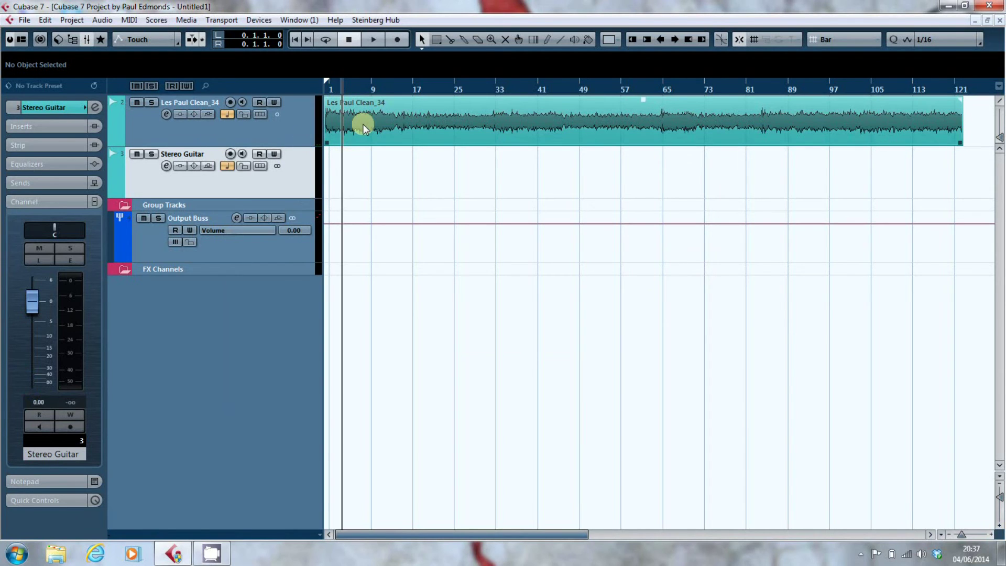
# - Move the Les Paul Clean_34 audio event onto the Stereo Guitar track and route that track's output to Output Buss
pyautogui.moveTo(363, 124); pyautogui.dragTo(364, 159)
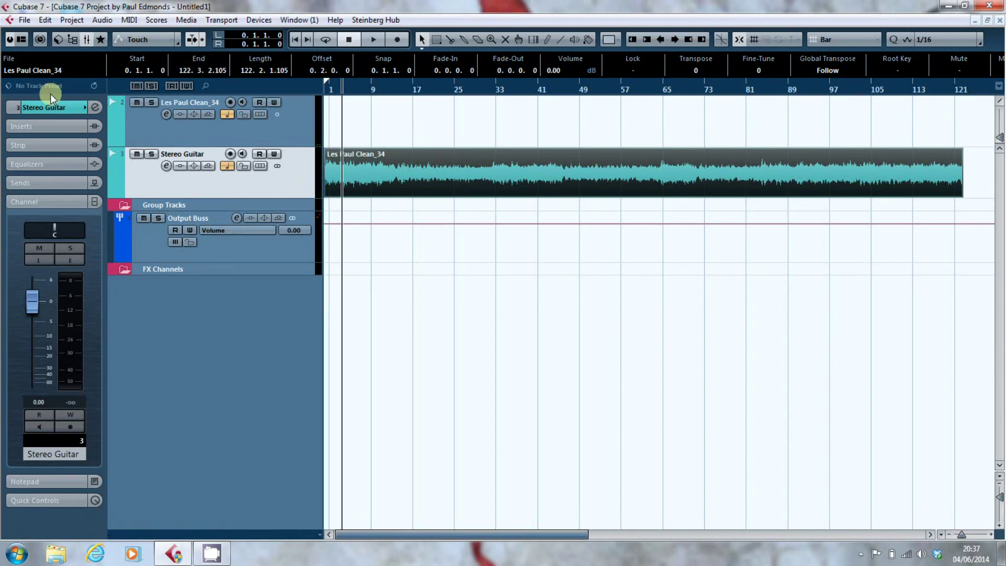
pyautogui.click(50, 107)
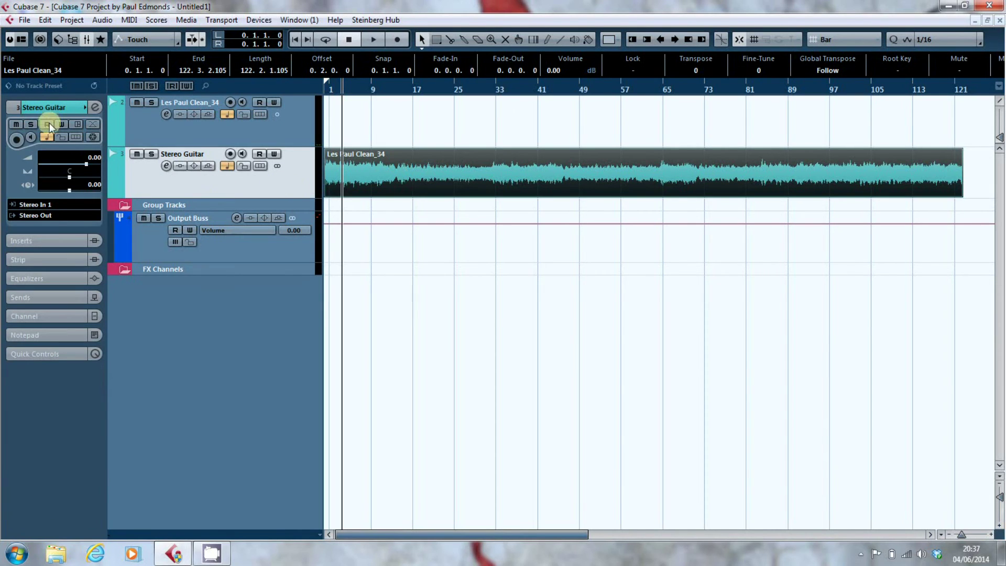
pyautogui.click(52, 215)
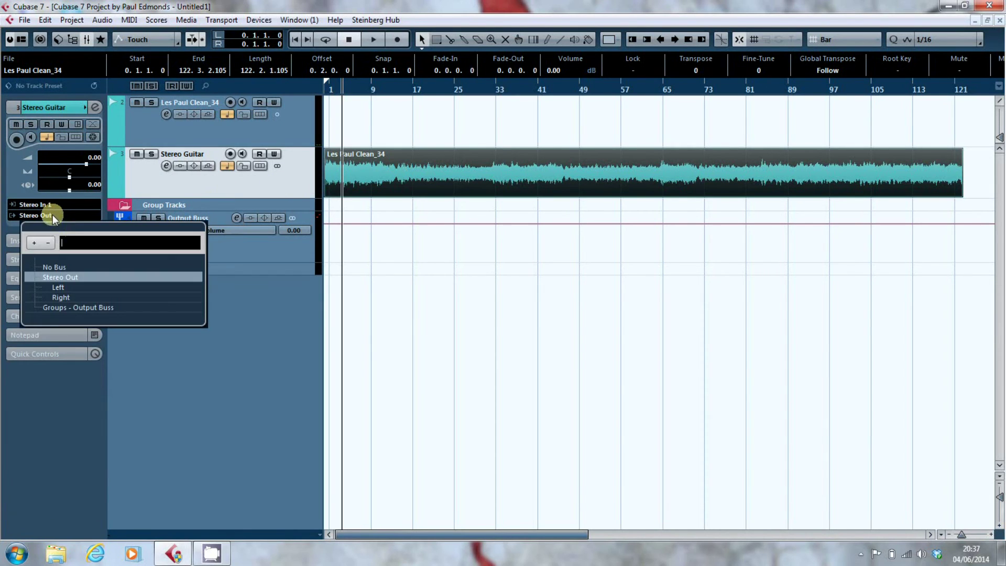
pyautogui.click(52, 307)
# - Play the project from the start to check the Output Buss channel level, and stop playback
pyautogui.click(254, 249)
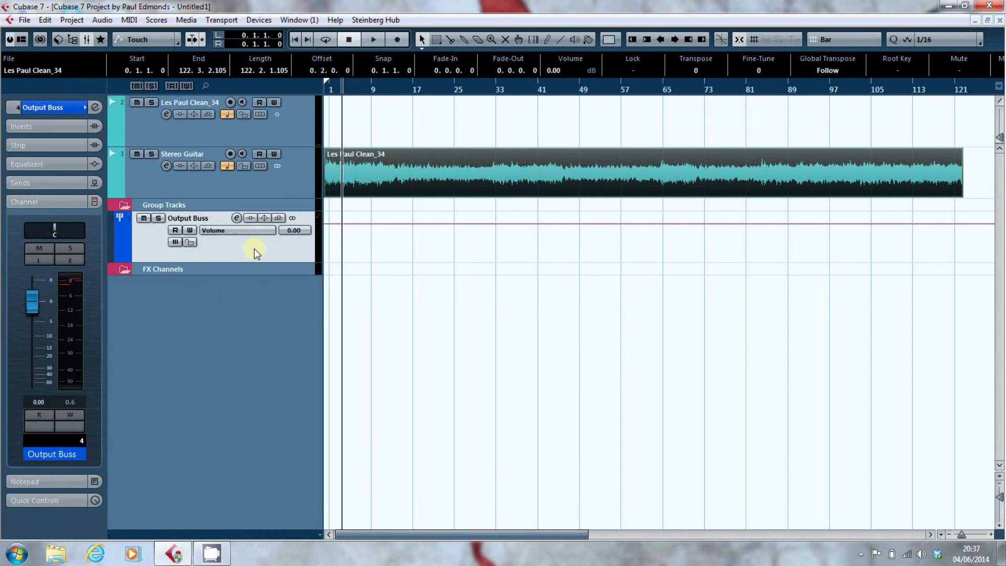
pyautogui.click(71, 338)
pyautogui.press('Home')
pyautogui.press('space')
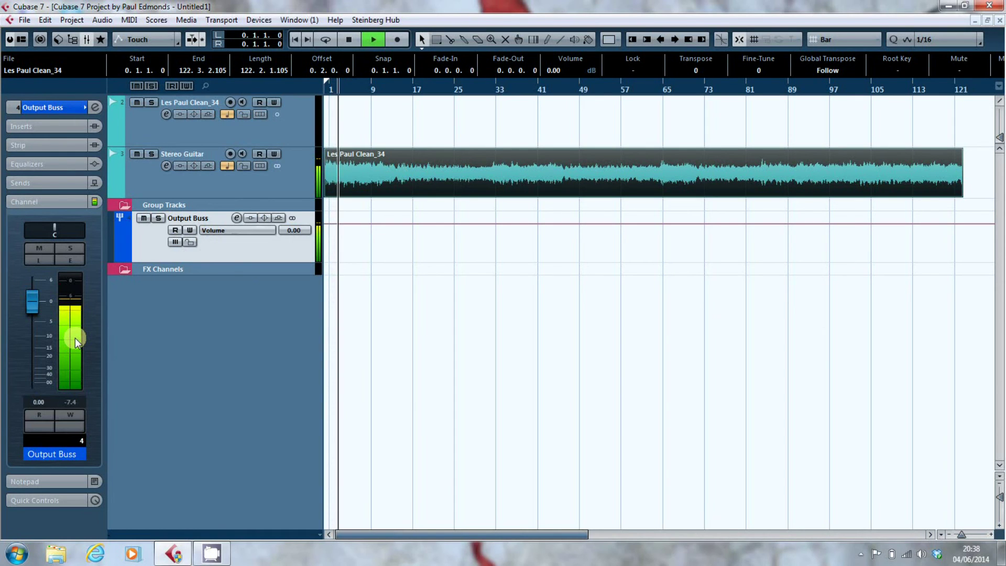
pyautogui.press('space')
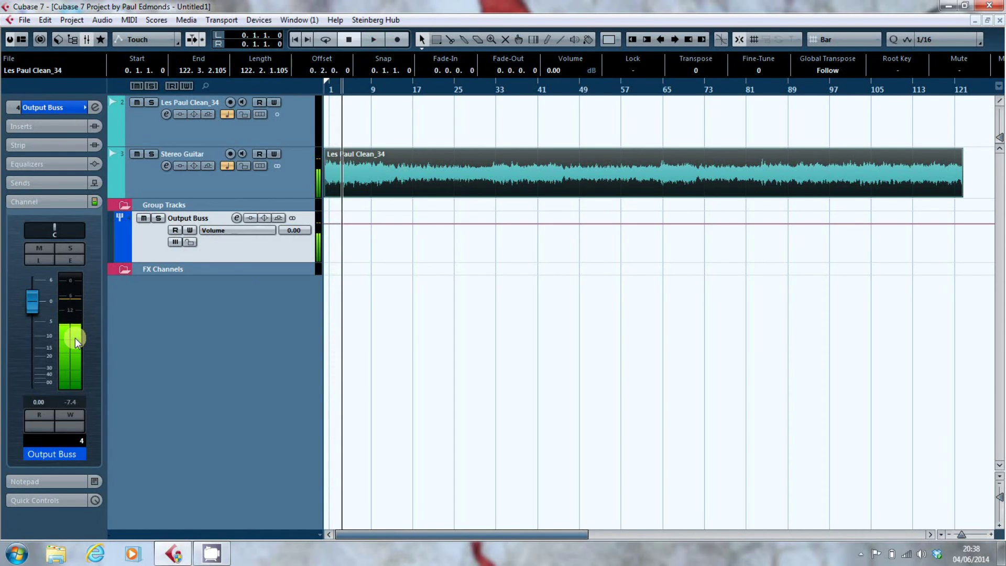
pyautogui.press('KP_Decimal')
# - Load the Waves CLA Guitars Mono/Stereo plug-in into the first insert slot of the Stereo Guitar track
pyautogui.click(179, 190)
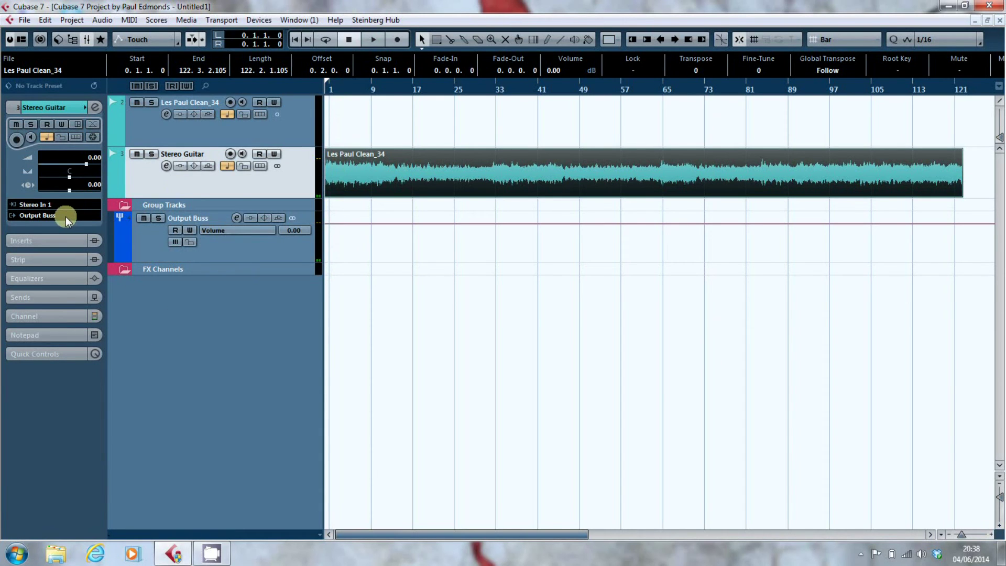
pyautogui.click(62, 245)
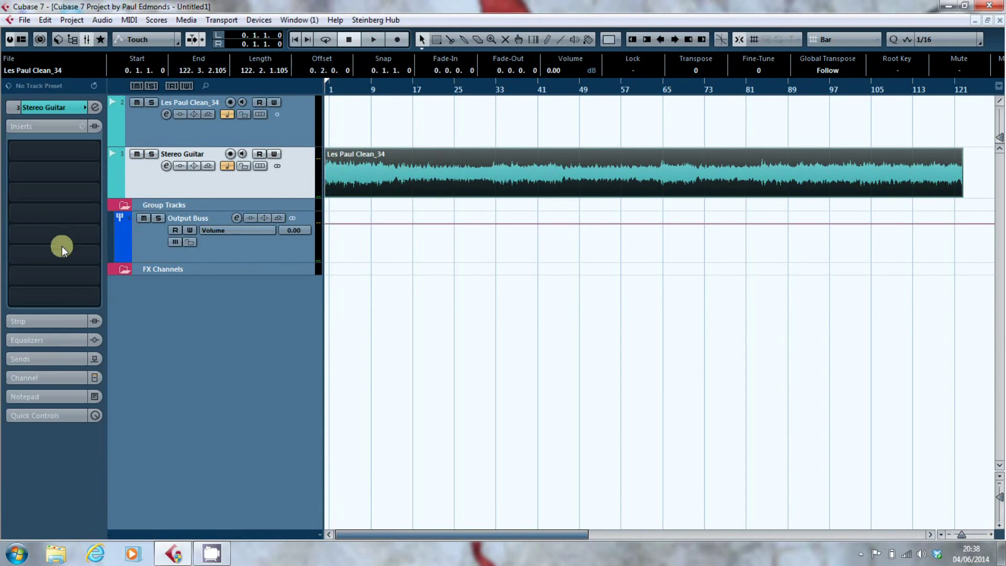
pyautogui.click(94, 150)
pyautogui.click(25, 359)
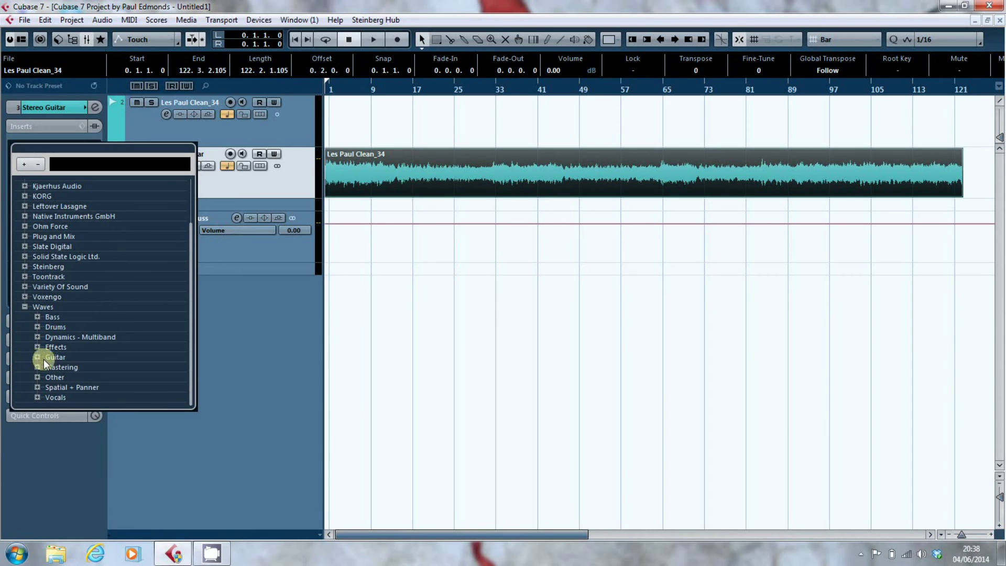
pyautogui.click(36, 357)
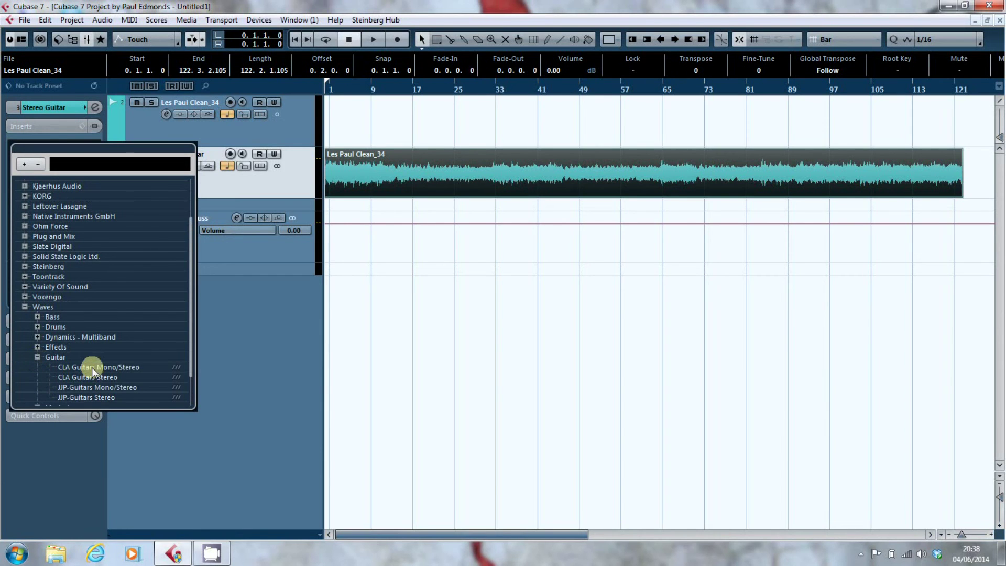
pyautogui.click(93, 366)
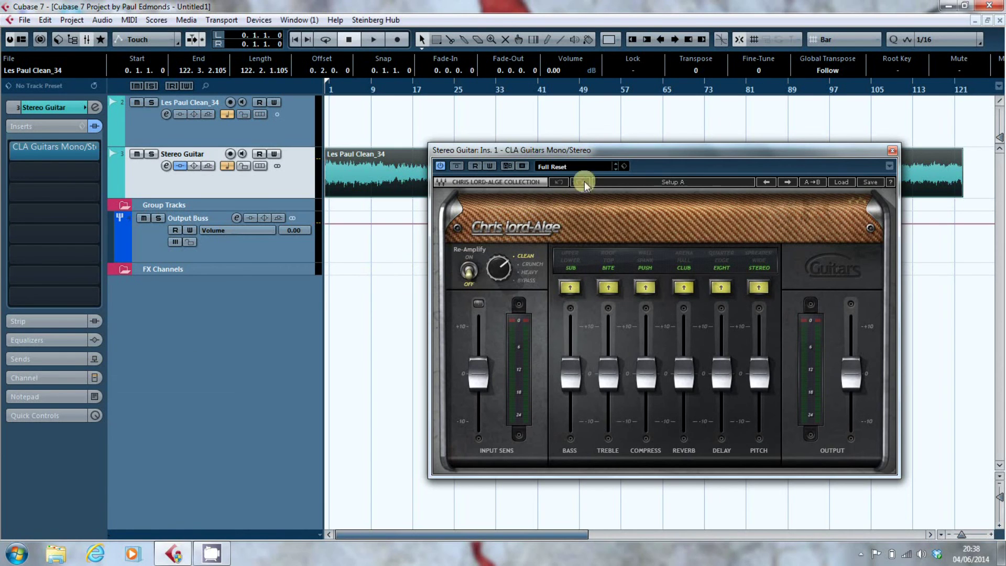
# - Load the DI - Les Power preset in CLA Guitars and switch on its Pitch effect in Spreader mode
pyautogui.click(574, 165)
pyautogui.scroll(-10, 603, 341)
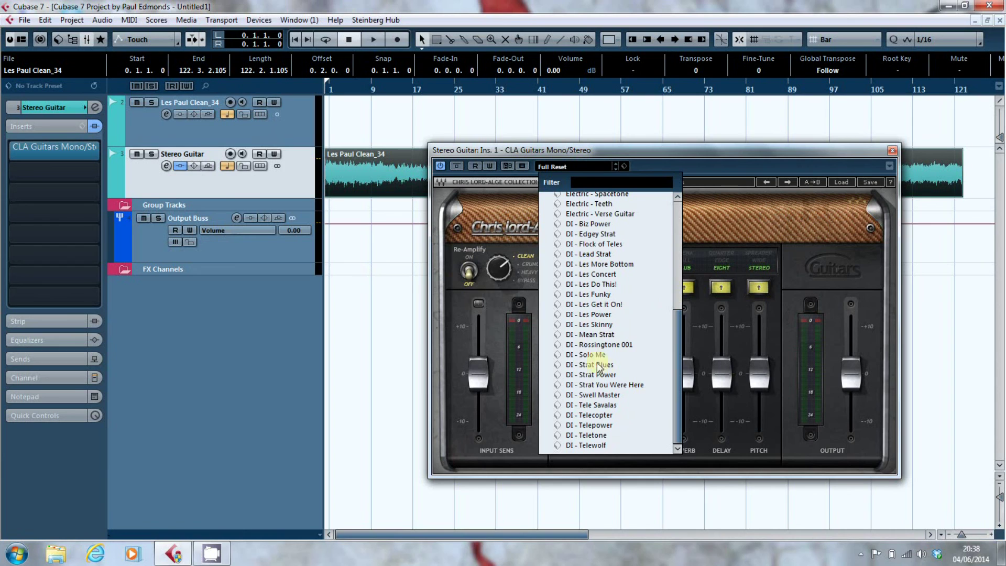
pyautogui.click(588, 317)
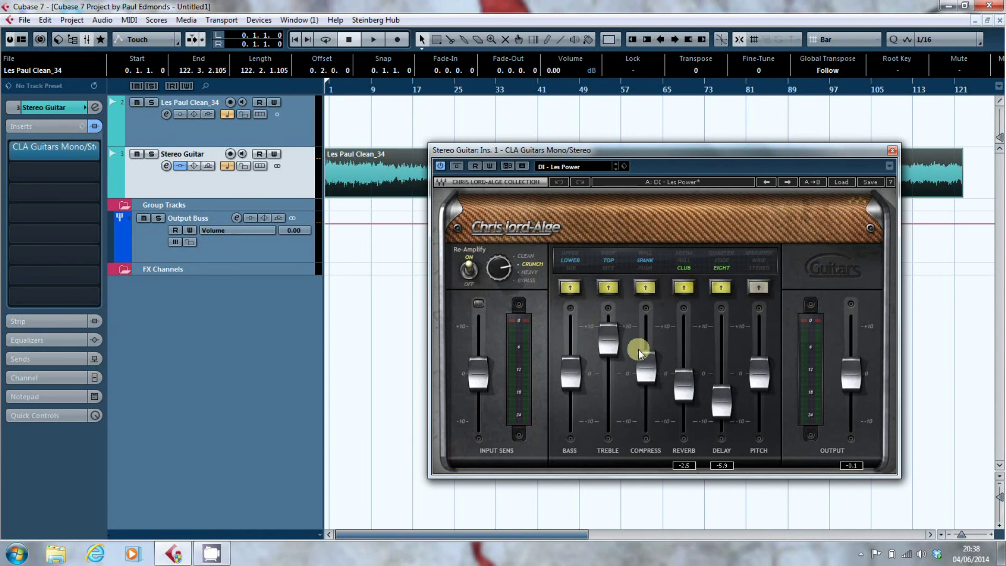
pyautogui.click(760, 287)
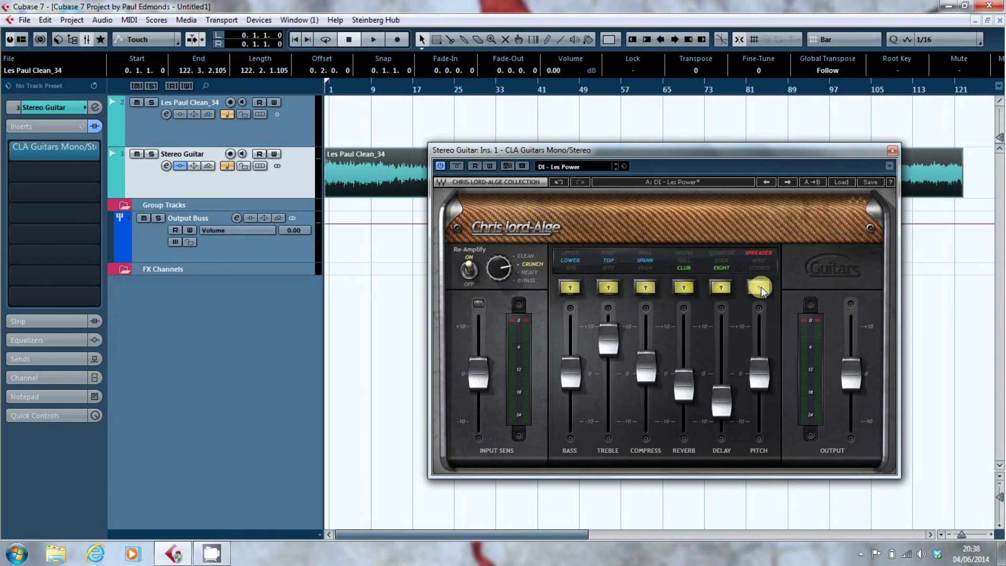
# - Show the Stereo Guitar channel fader and play the project to check its level with the CLA Guitars insert
pyautogui.click(256, 251)
pyautogui.click(246, 187)
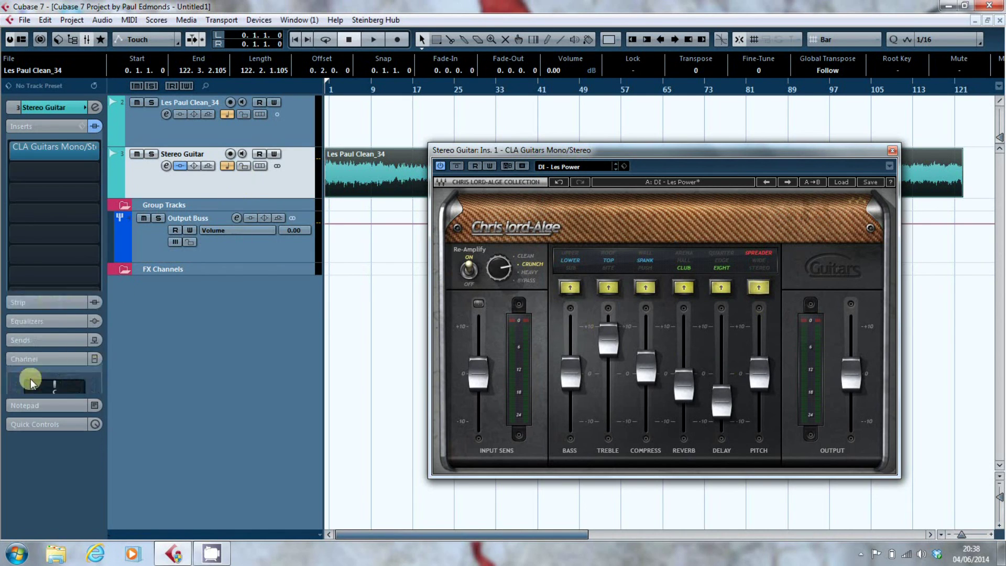
pyautogui.click(30, 378)
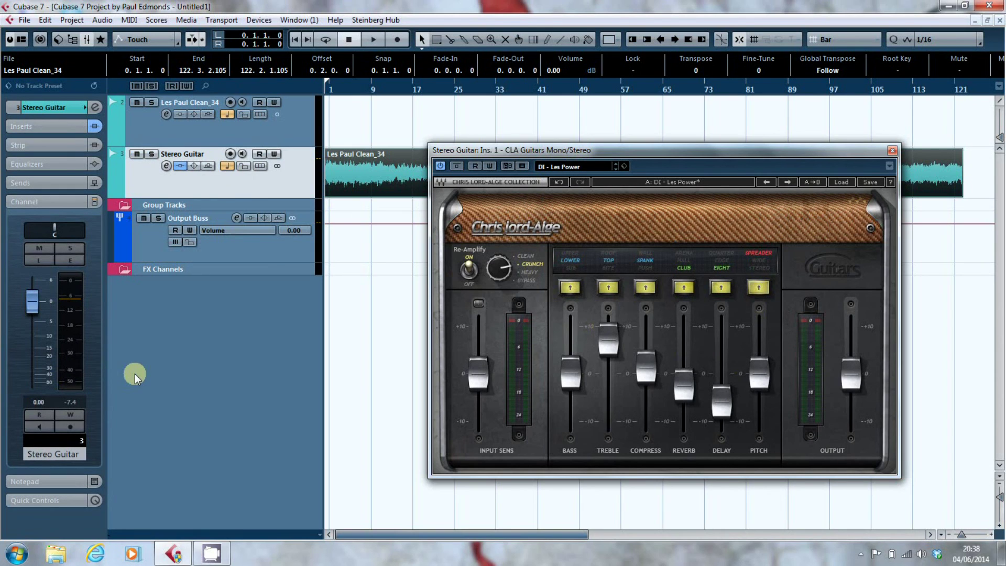
pyautogui.press('space')
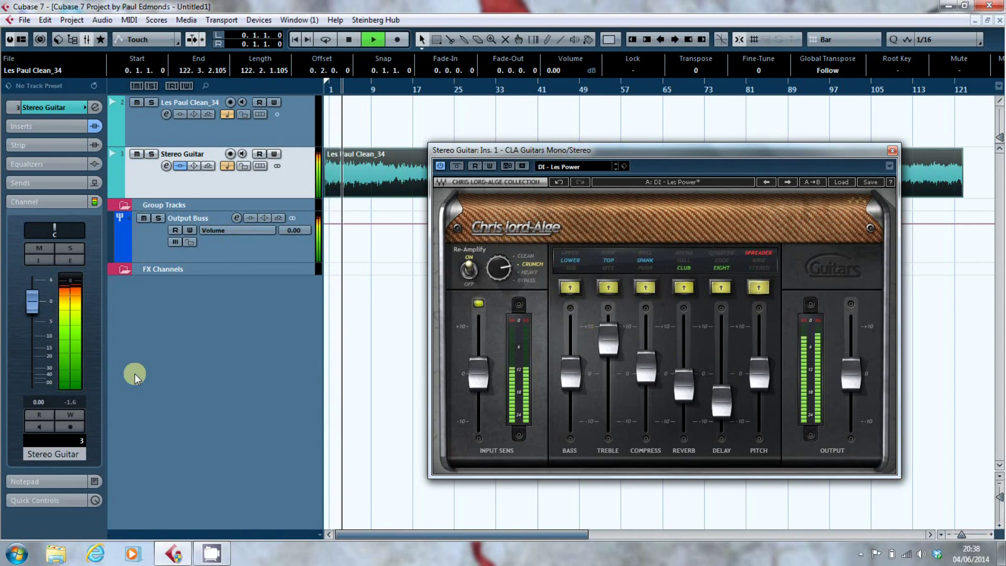
pyautogui.press('space')
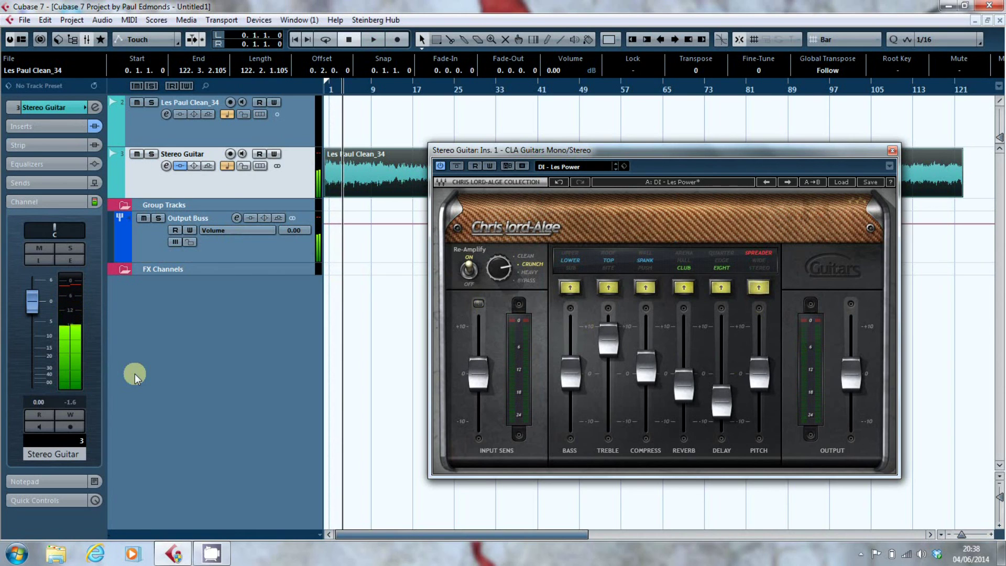